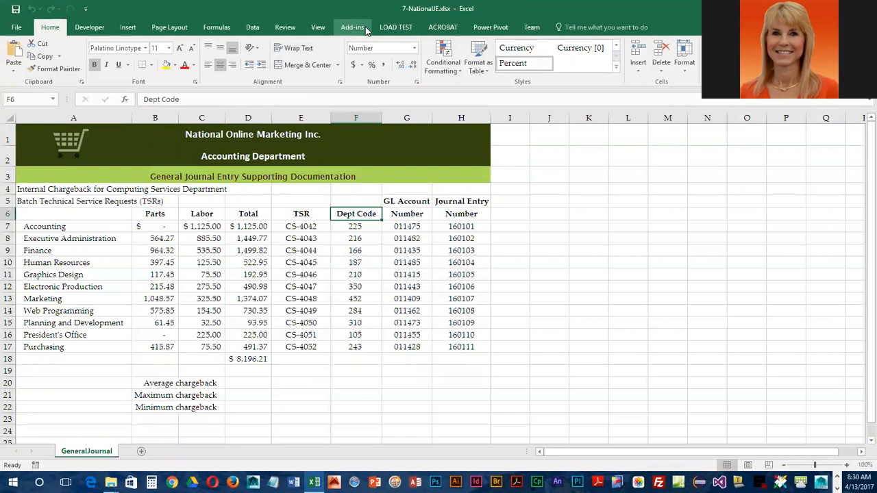
- Open the Customize the Ribbon page of Excel Options from the File menu
{"action": "left_click", "coordinate": [17, 27]}
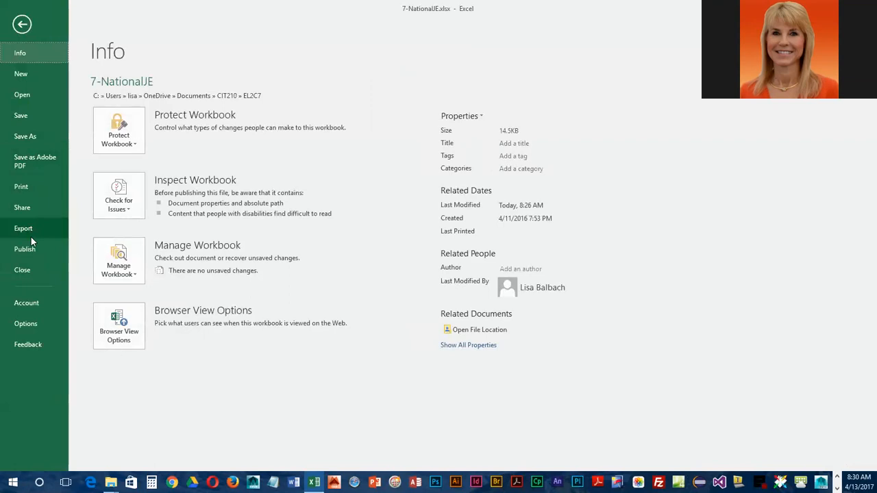
{"action": "left_click", "coordinate": [34, 324]}
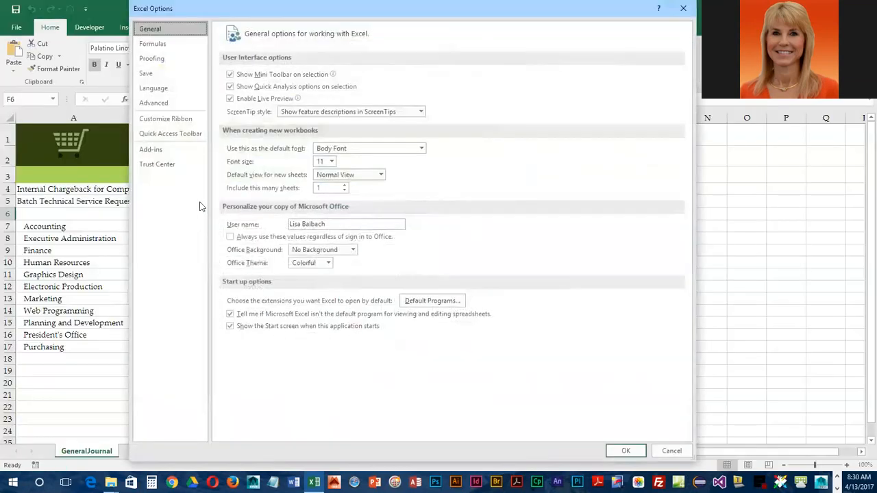
{"action": "left_click", "coordinate": [169, 119]}
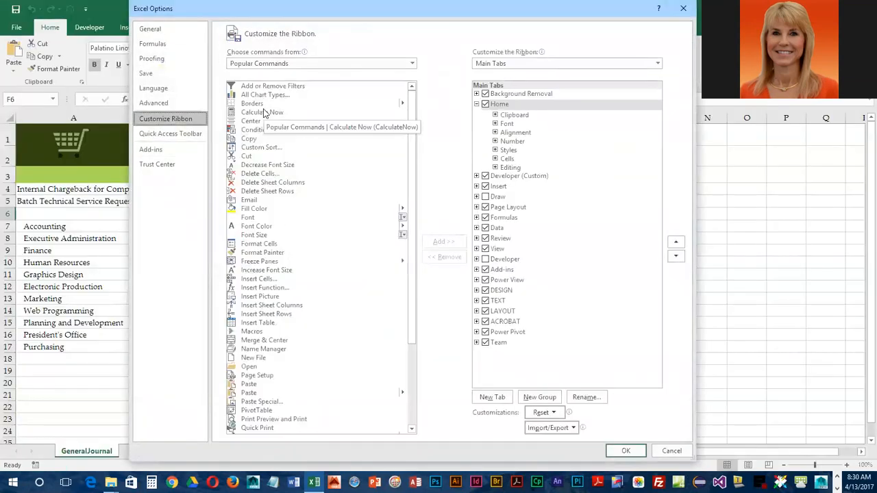
- Add a new custom tab after Insert and rename it to the author's full name
{"action": "left_click", "coordinate": [500, 186]}
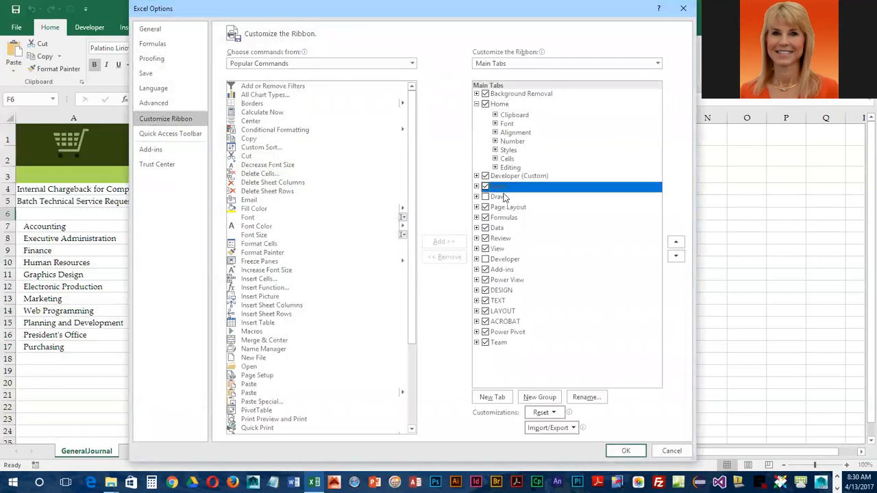
{"action": "left_click", "coordinate": [492, 397]}
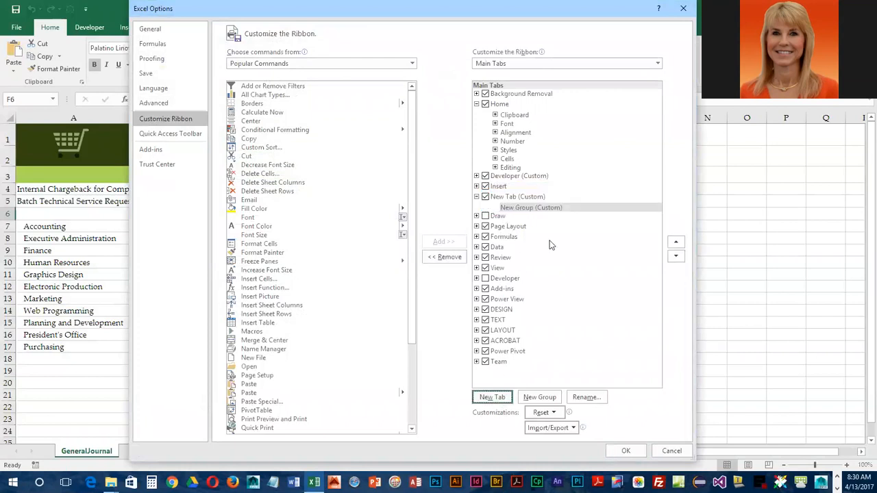
{"action": "left_click", "coordinate": [504, 199]}
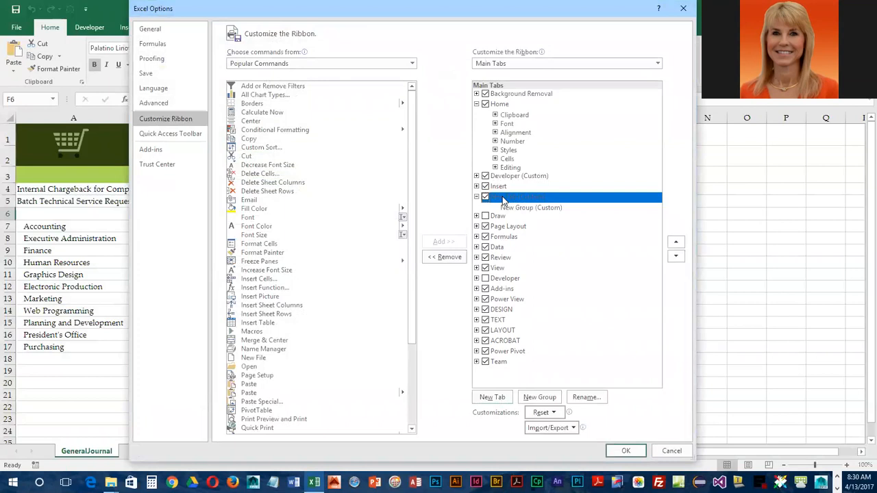
{"action": "left_click", "coordinate": [587, 399]}
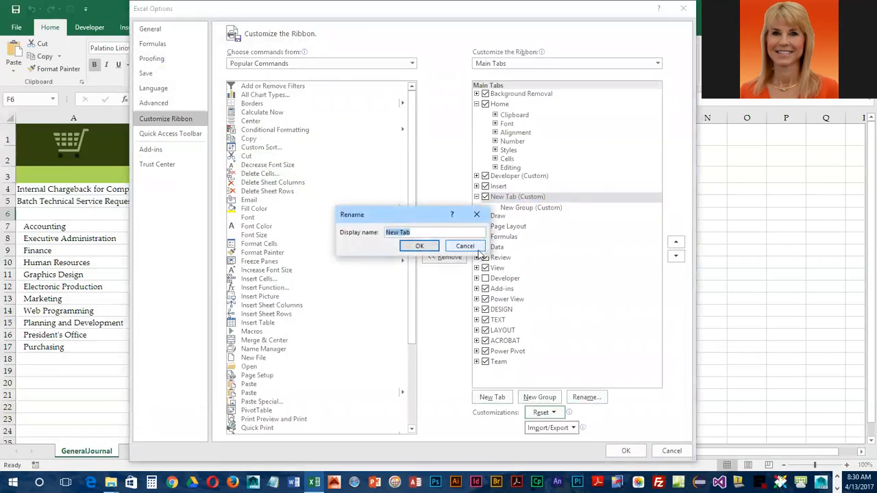
{"action": "type", "text": "Lisa Balbach"}
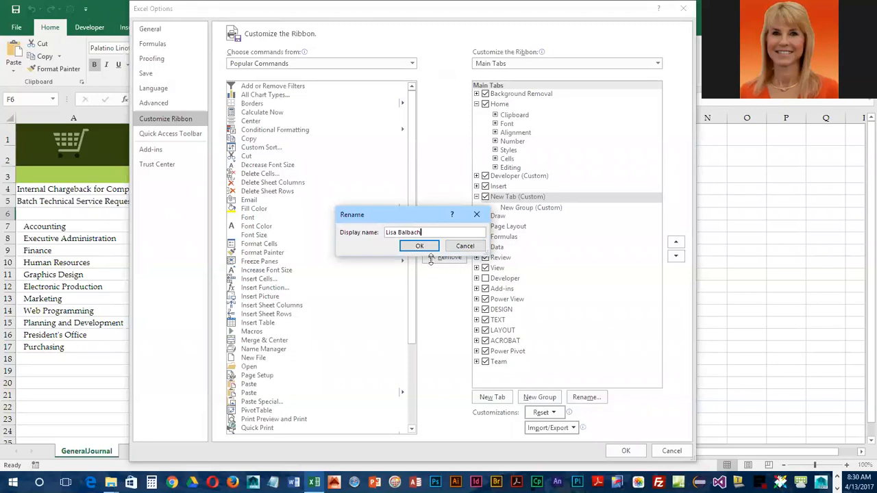
{"action": "left_click", "coordinate": [420, 247]}
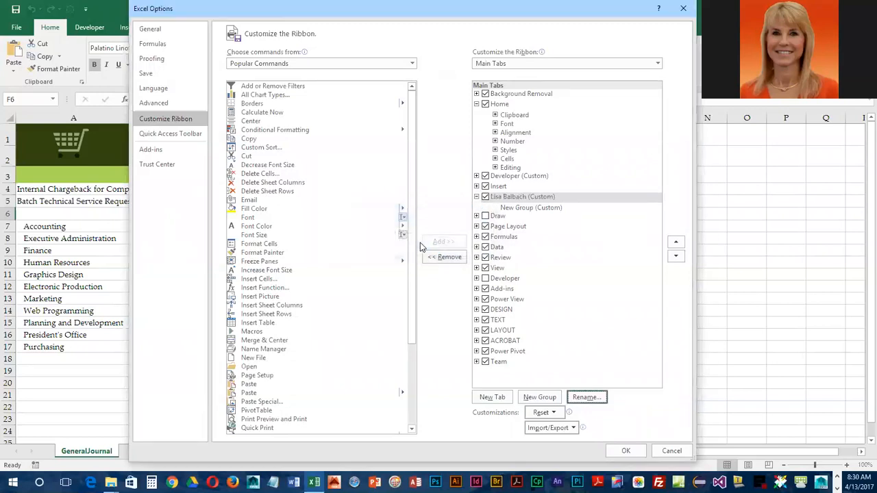
{"action": "left_click", "coordinate": [509, 208]}
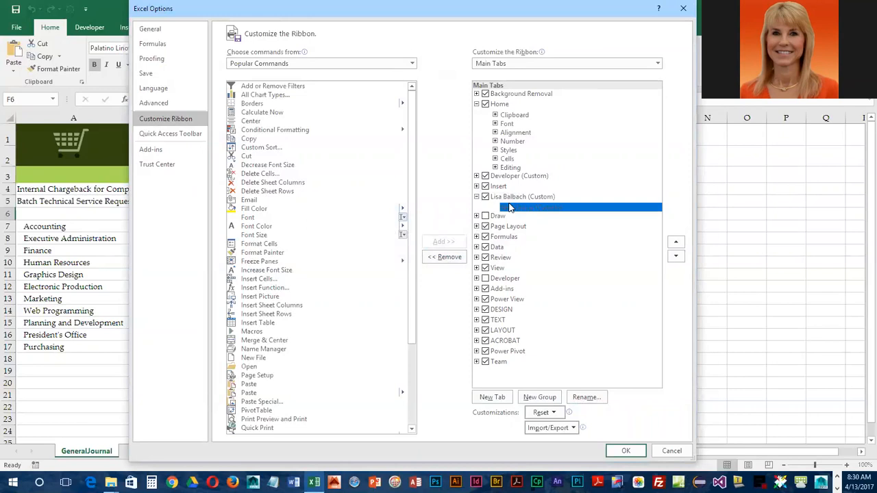
- Rename the custom tab's New Group to Borders
{"action": "left_click", "coordinate": [594, 399]}
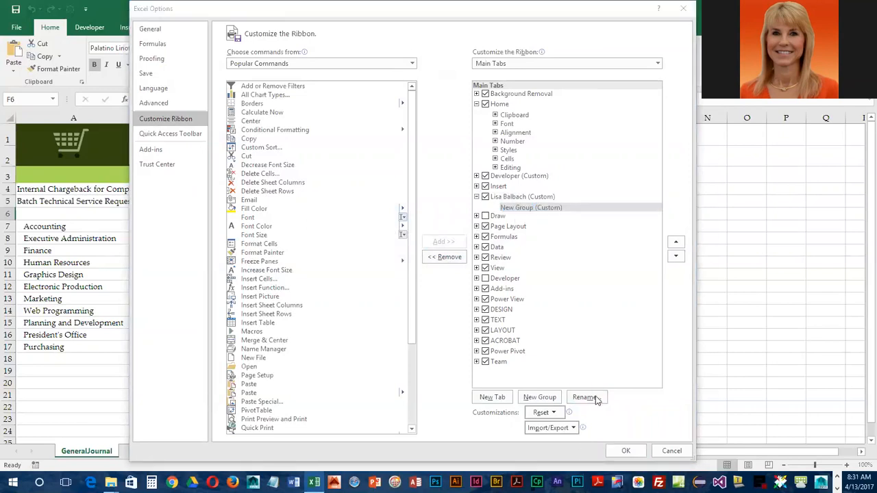
{"action": "type", "text": "Bo"}
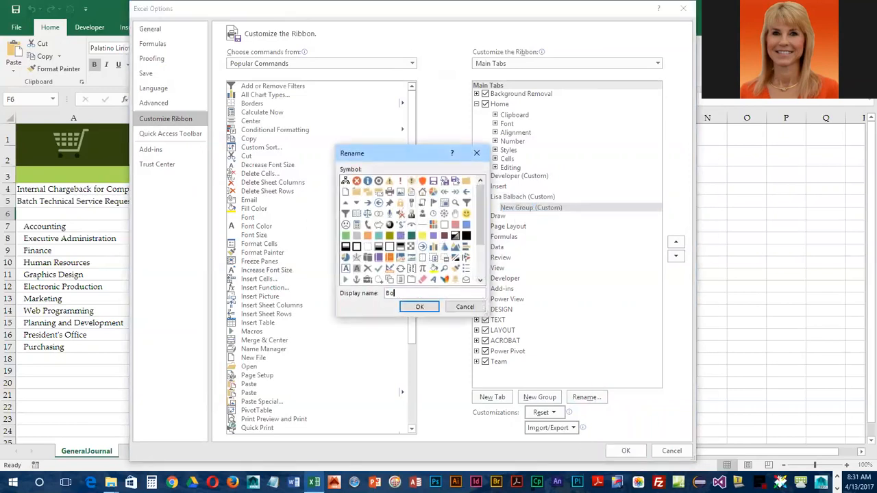
{"action": "type", "text": "rders"}
{"action": "left_click", "coordinate": [419, 307]}
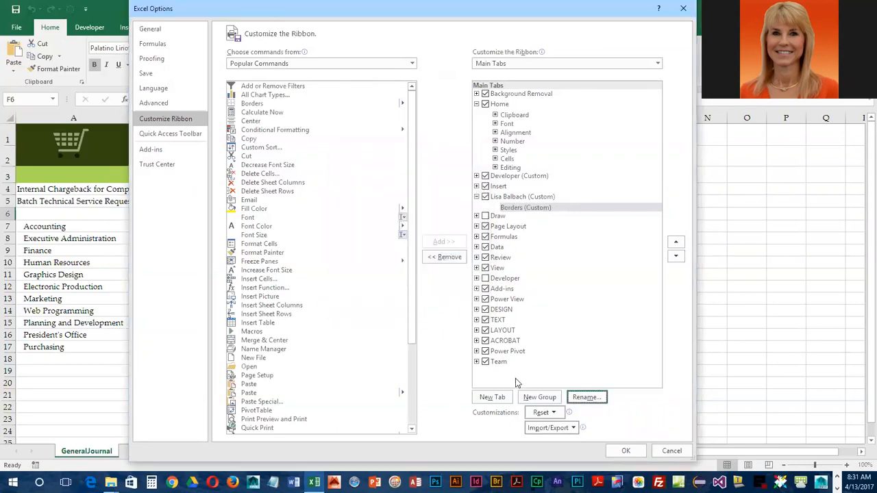
- Add a second group to the custom tab and name it Statistics
{"action": "left_click", "coordinate": [548, 399]}
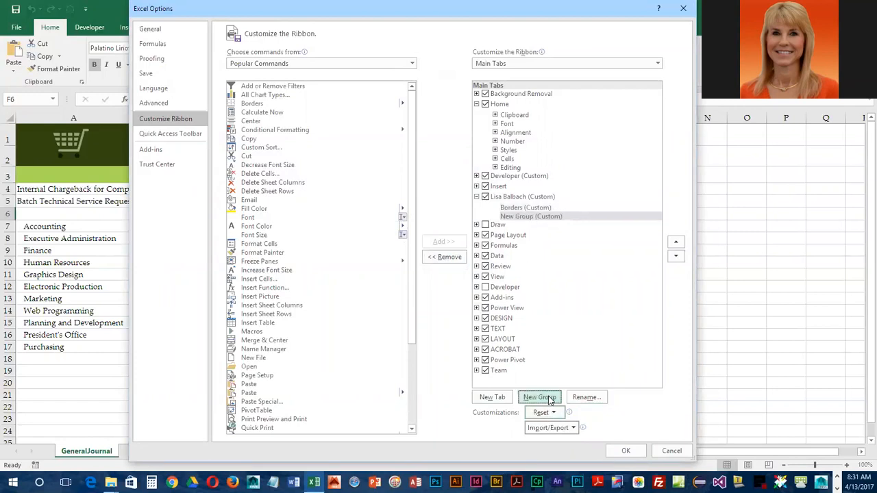
{"action": "right_click", "coordinate": [512, 217]}
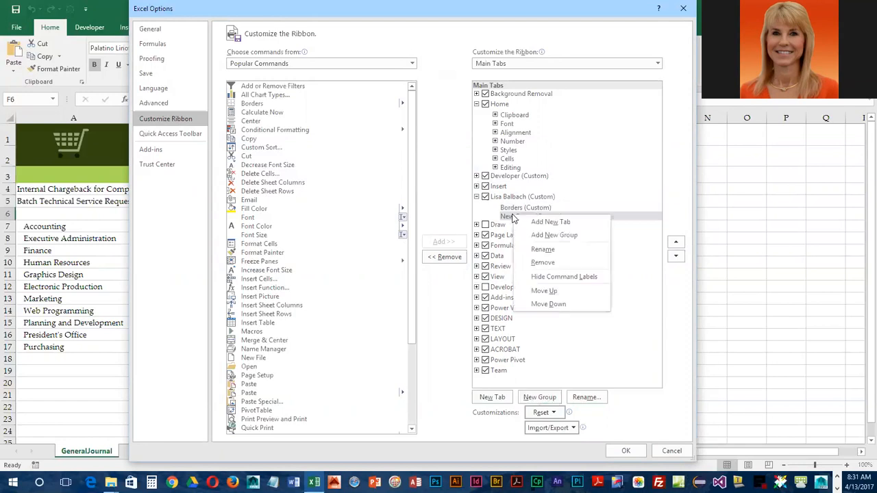
{"action": "left_click", "coordinate": [564, 249]}
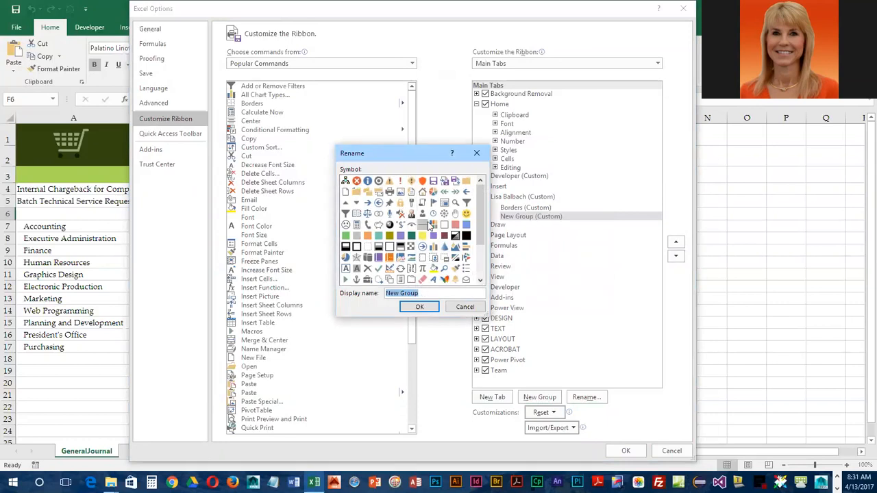
{"action": "scroll", "coordinate": [429, 226], "scroll_direction": "down", "scroll_amount": 2}
{"action": "scroll", "coordinate": [429, 227], "scroll_direction": "up", "scroll_amount": 2}
{"action": "type", "text": "S"}
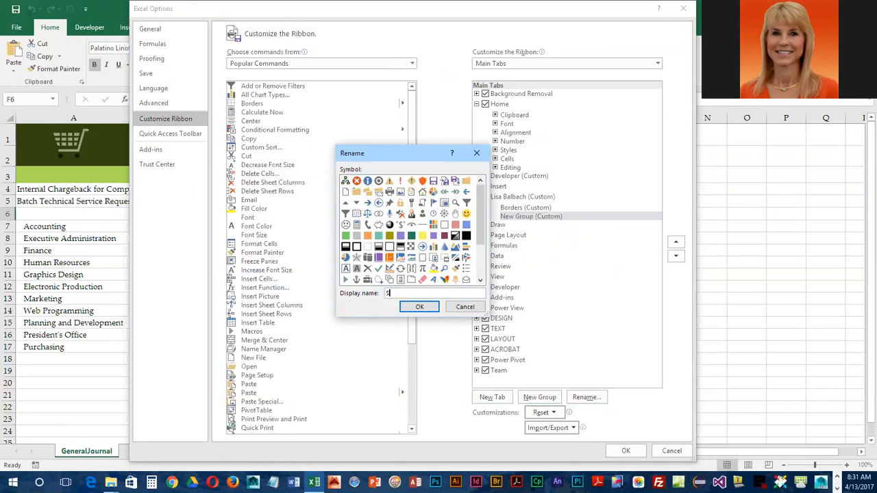
{"action": "type", "text": "tatistics"}
{"action": "left_click", "coordinate": [422, 307]}
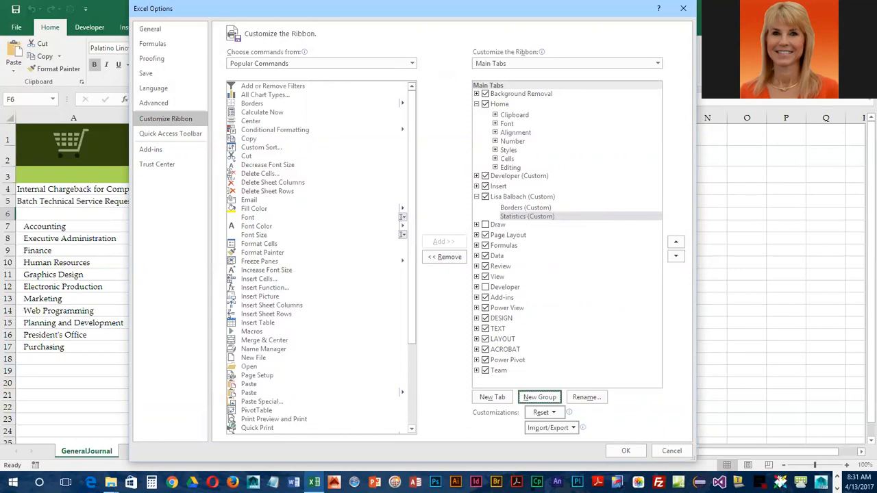
- With Borders selected, list commands from All Commands and scroll to the border commands
{"action": "left_click", "coordinate": [538, 209]}
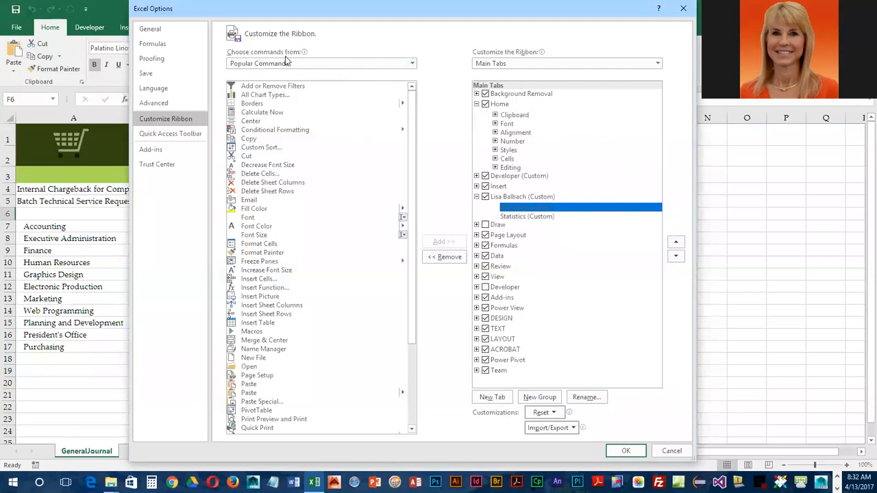
{"action": "left_click", "coordinate": [415, 62]}
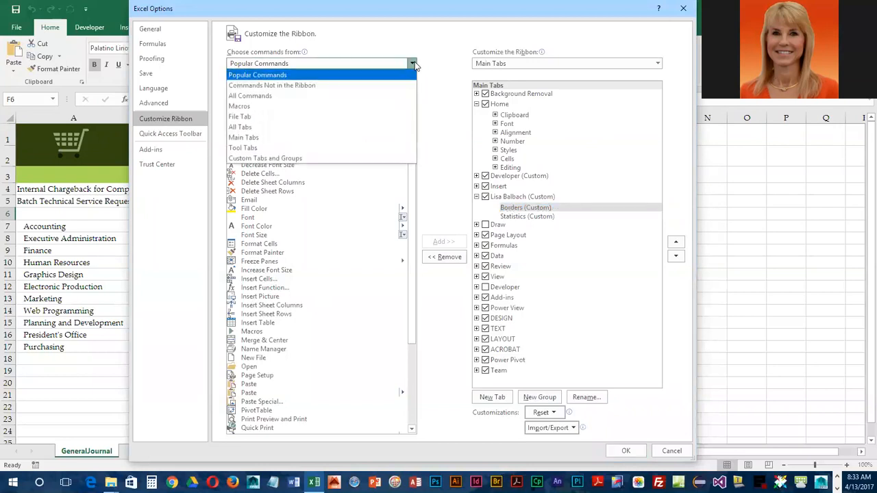
{"action": "key", "text": "Escape"}
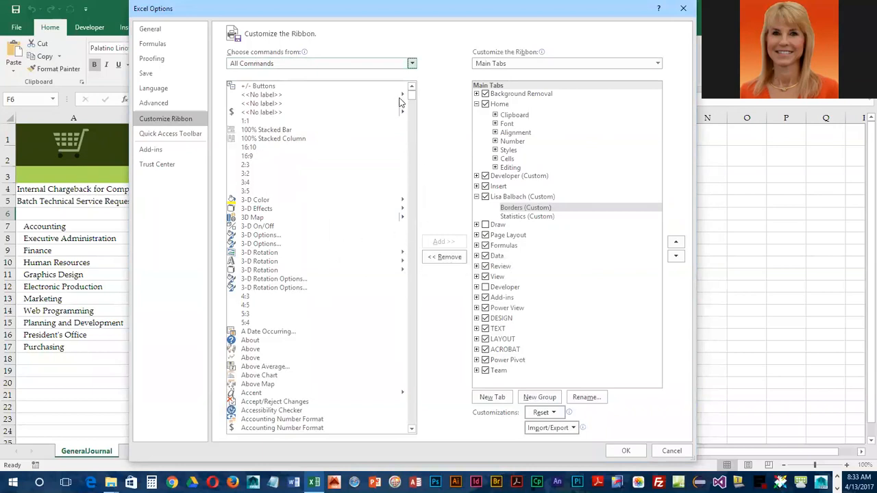
{"action": "left_click_drag", "start_coordinate": [414, 102], "coordinate": [411, 386]}
{"action": "scroll", "coordinate": [336, 400], "scroll_direction": "down", "scroll_amount": 20}
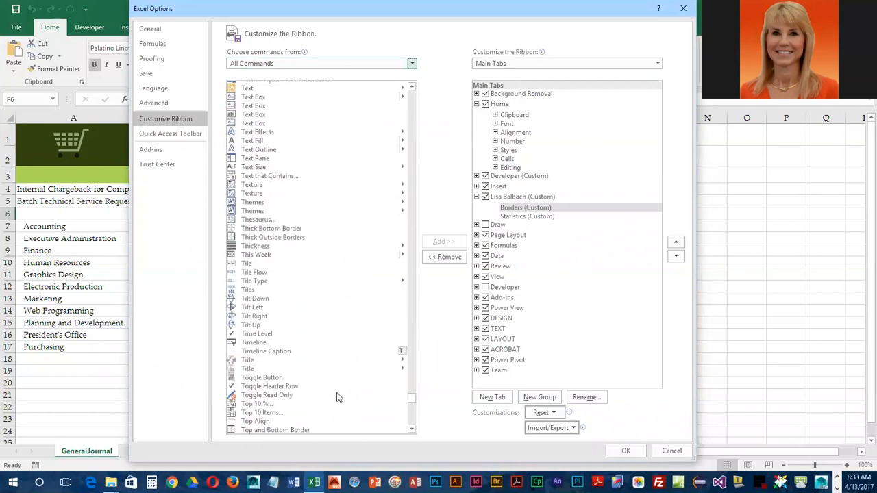
- Add Thick Bottom Border and Top and Double Bottom Border to the Borders group
{"action": "left_click", "coordinate": [284, 231]}
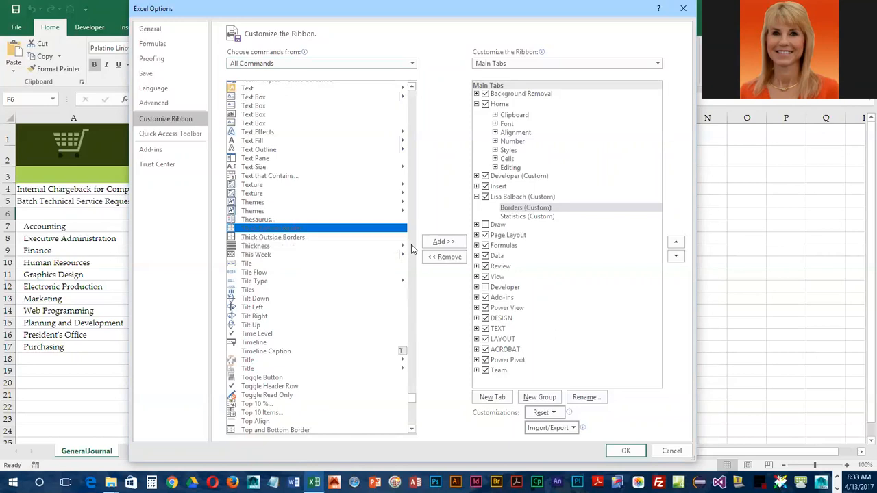
{"action": "left_click", "coordinate": [453, 243]}
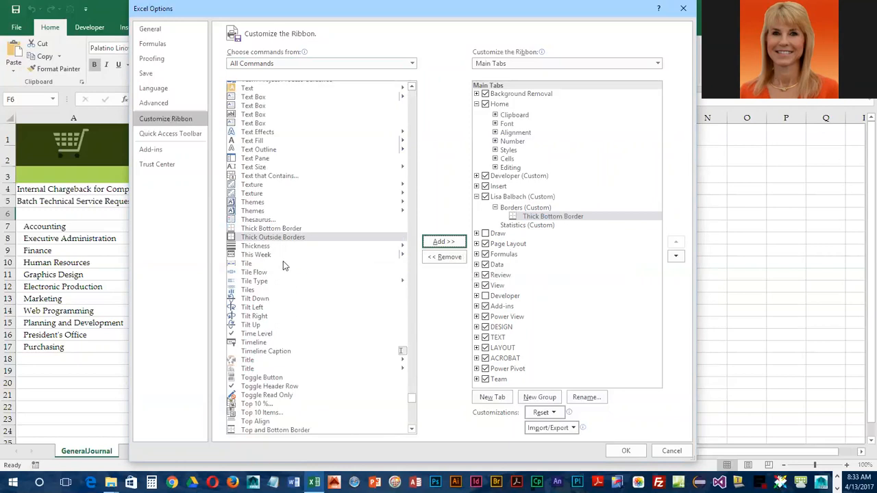
{"action": "scroll", "coordinate": [277, 297], "scroll_direction": "down", "scroll_amount": 3}
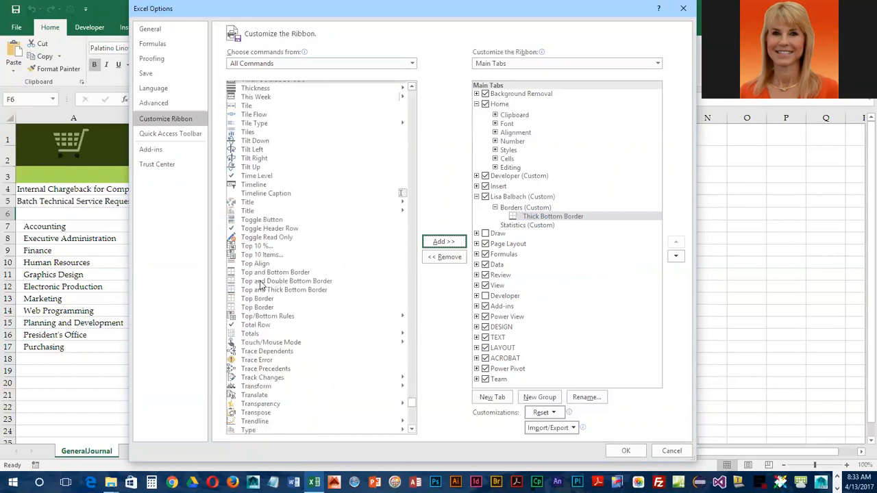
{"action": "left_click", "coordinate": [261, 282]}
{"action": "left_click", "coordinate": [442, 243]}
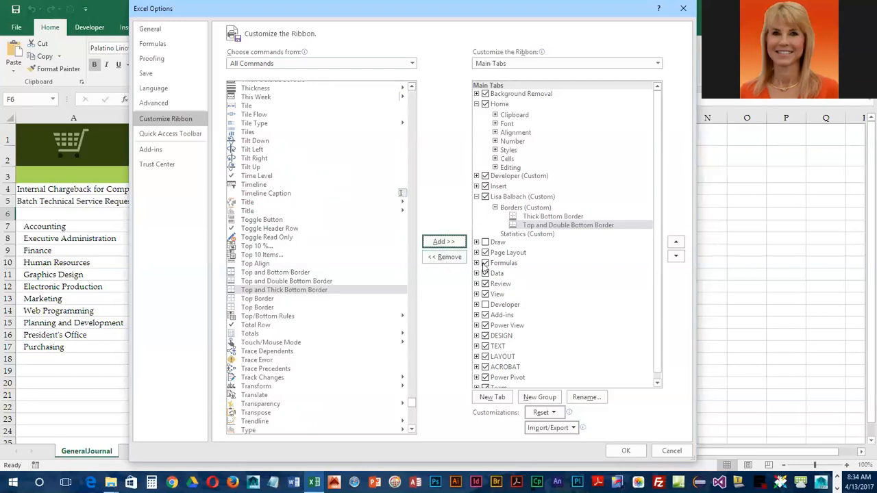
{"action": "left_click", "coordinate": [525, 234]}
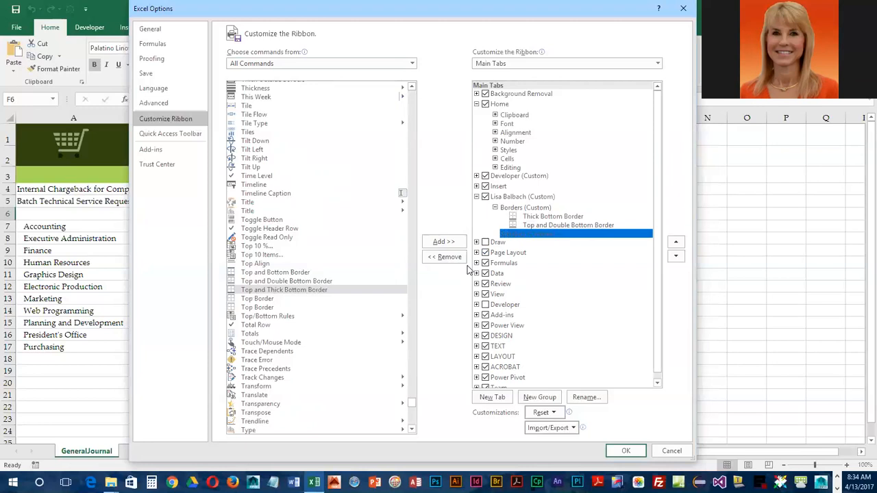
{"action": "left_click_drag", "start_coordinate": [411, 405], "coordinate": [403, 101]}
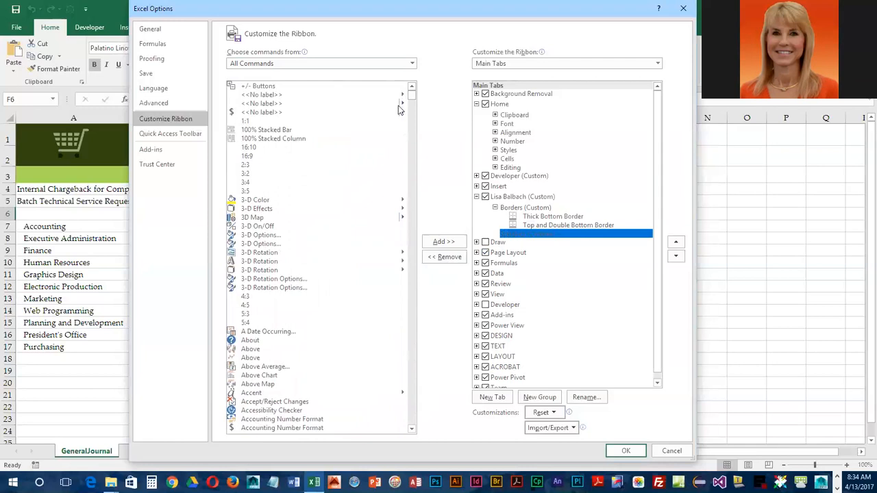
- Add the Average, Max and Min commands to the Statistics group
{"action": "scroll", "coordinate": [359, 398], "scroll_direction": "down", "scroll_amount": 2}
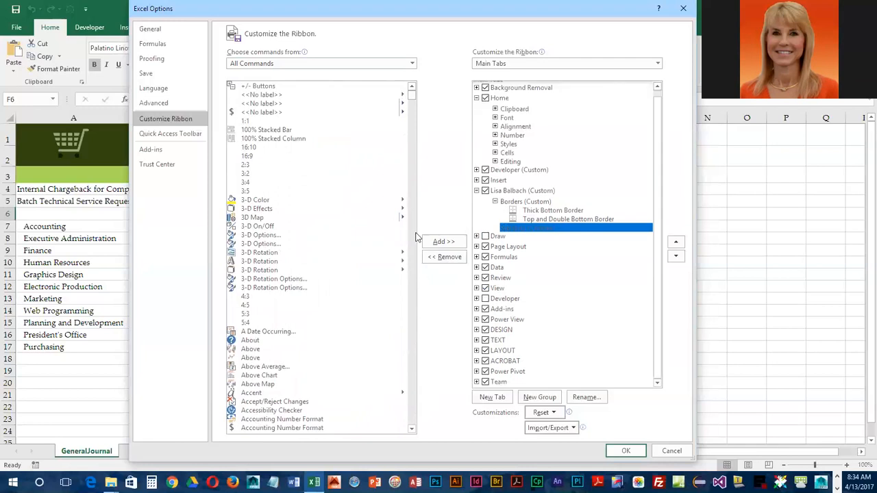
{"action": "left_click_drag", "start_coordinate": [413, 97], "coordinate": [413, 126]}
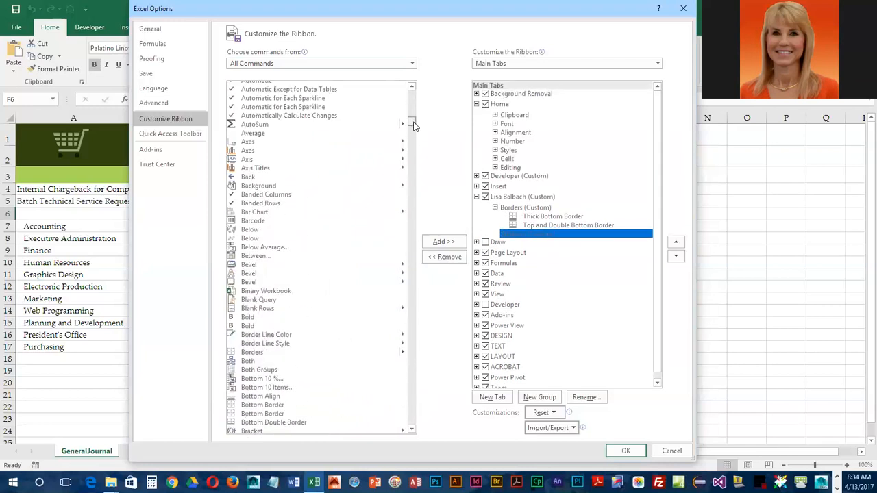
{"action": "left_click", "coordinate": [263, 134]}
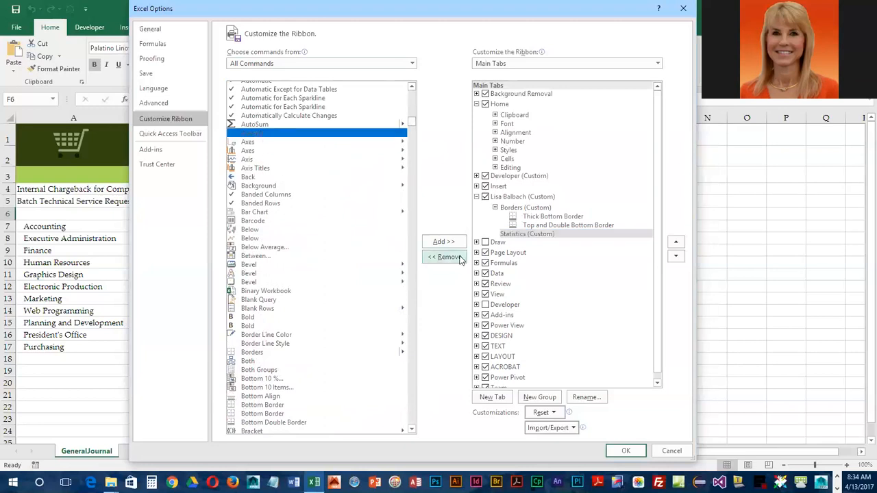
{"action": "left_click", "coordinate": [457, 246]}
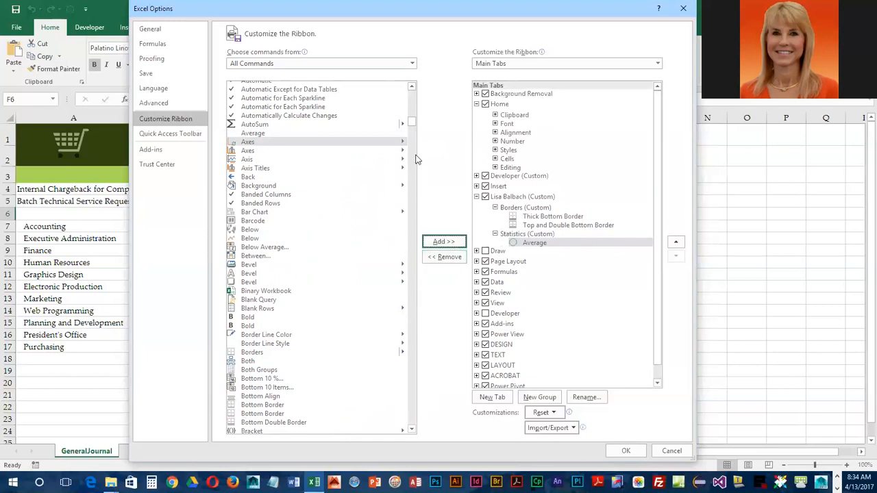
{"action": "left_click_drag", "start_coordinate": [412, 124], "coordinate": [414, 275]}
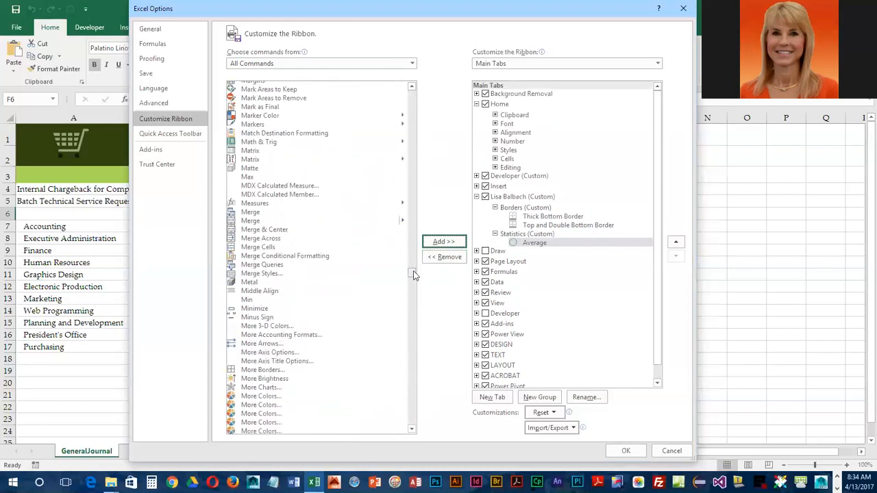
{"action": "left_click", "coordinate": [248, 177]}
{"action": "left_click", "coordinate": [443, 242]}
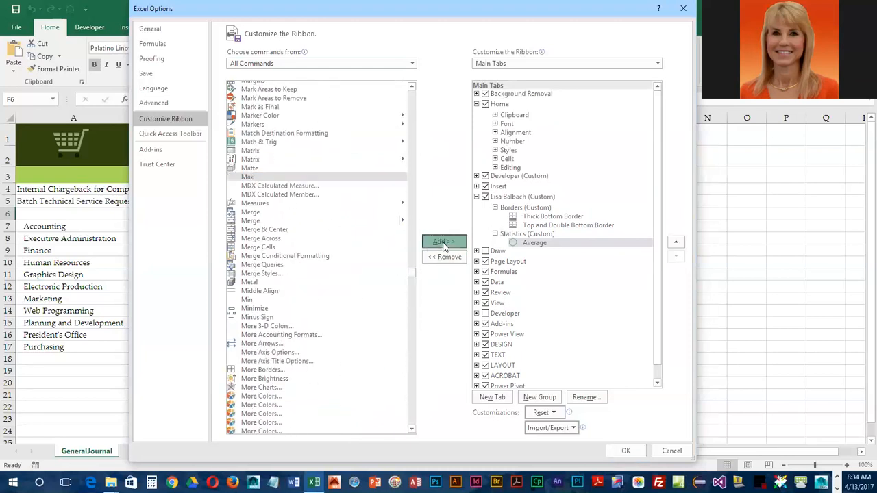
{"action": "left_click", "coordinate": [254, 299]}
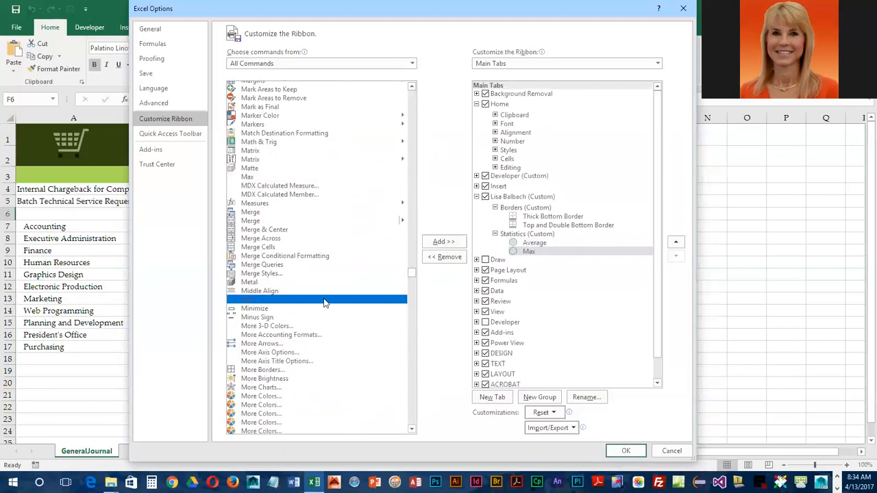
{"action": "left_click", "coordinate": [447, 243]}
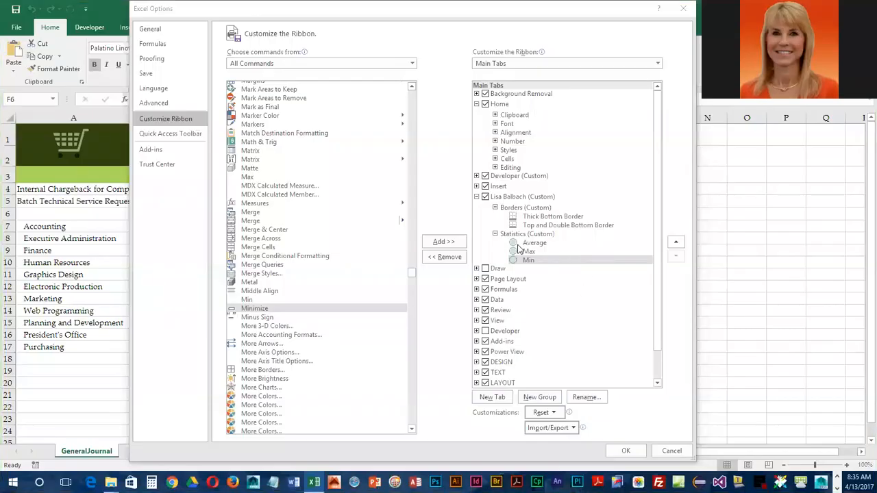
- Check the Statistics commands, then open the Rename dialog for Average
{"action": "left_click", "coordinate": [519, 244]}
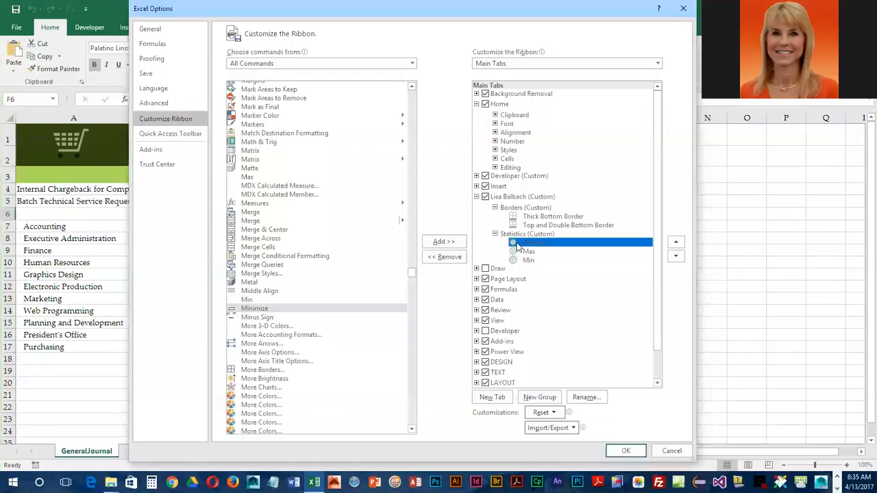
{"action": "left_click", "coordinate": [515, 260]}
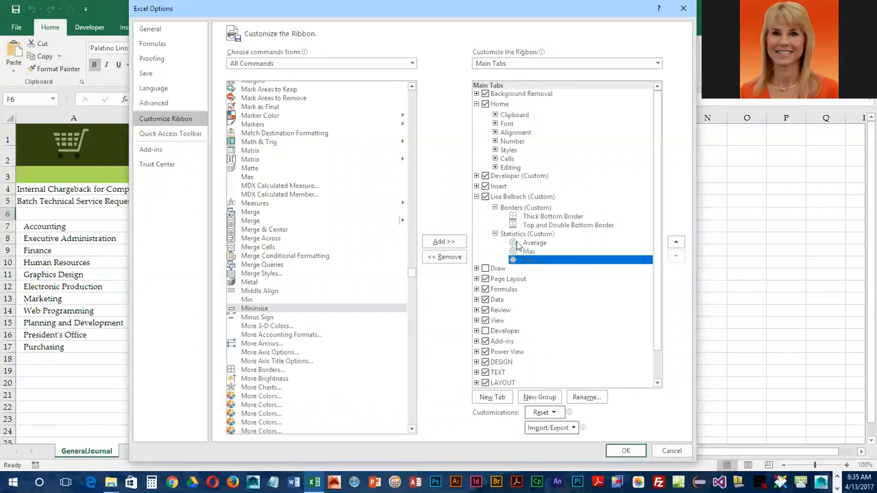
{"action": "left_click", "coordinate": [518, 244]}
{"action": "left_click", "coordinate": [519, 253]}
{"action": "left_click", "coordinate": [519, 261]}
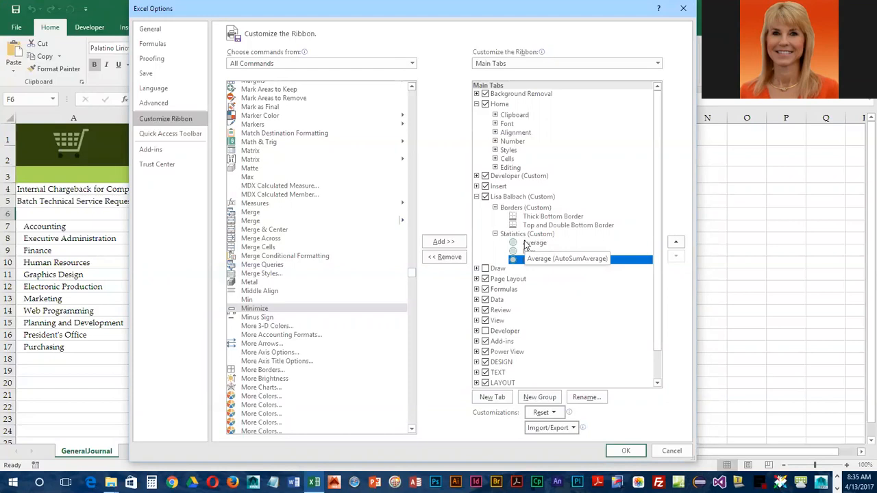
{"action": "right_click", "coordinate": [525, 244]}
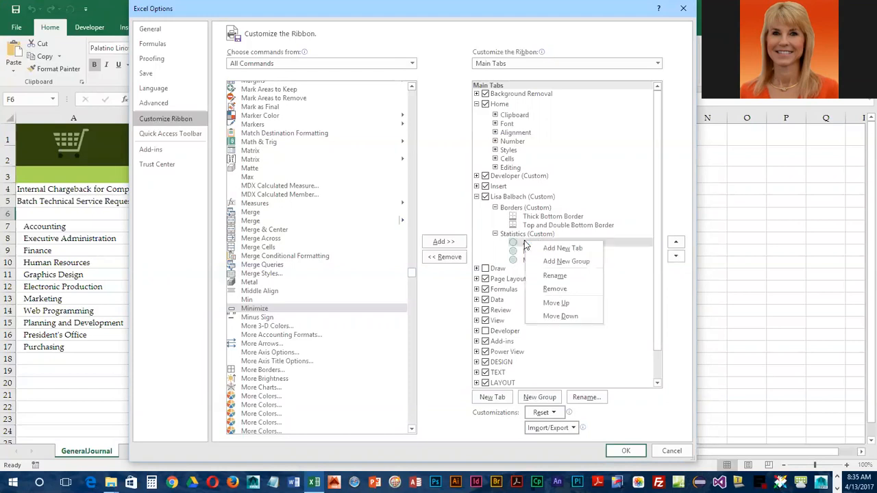
{"action": "left_click", "coordinate": [556, 275]}
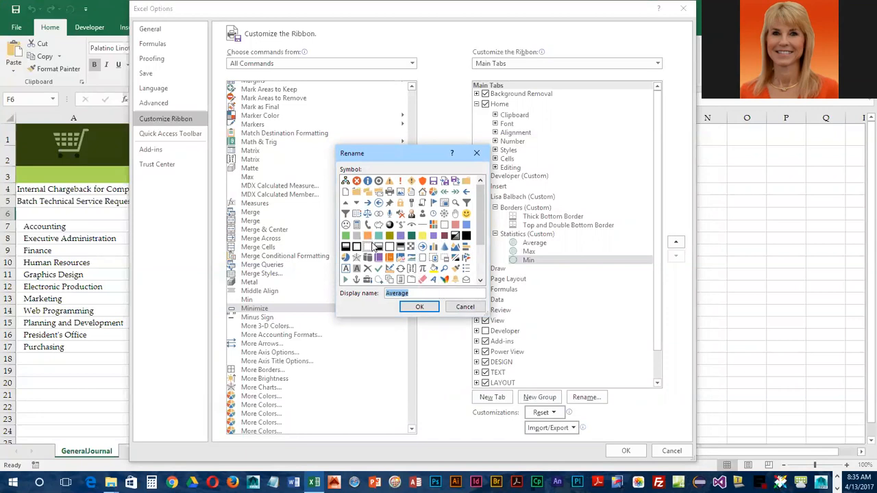
- Assign new symbols to the Average, Max and Min commands via their Rename dialogs
{"action": "left_click", "coordinate": [356, 226]}
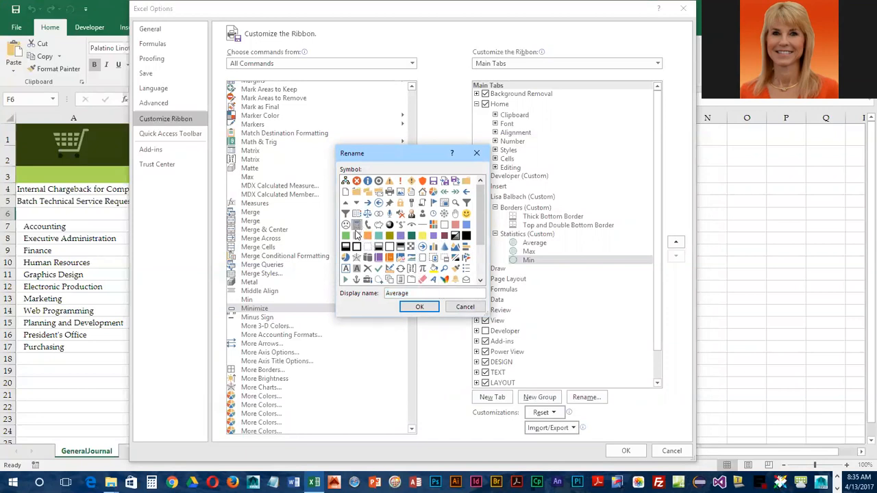
{"action": "left_click", "coordinate": [431, 309]}
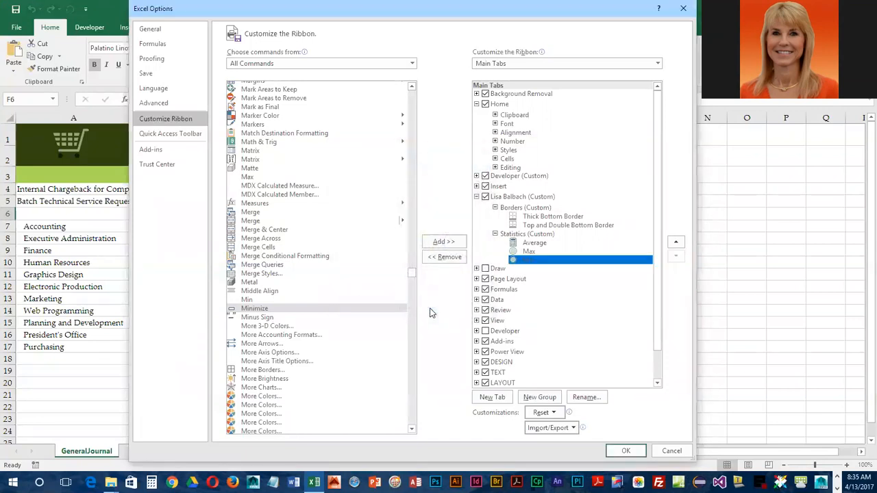
{"action": "right_click", "coordinate": [519, 255]}
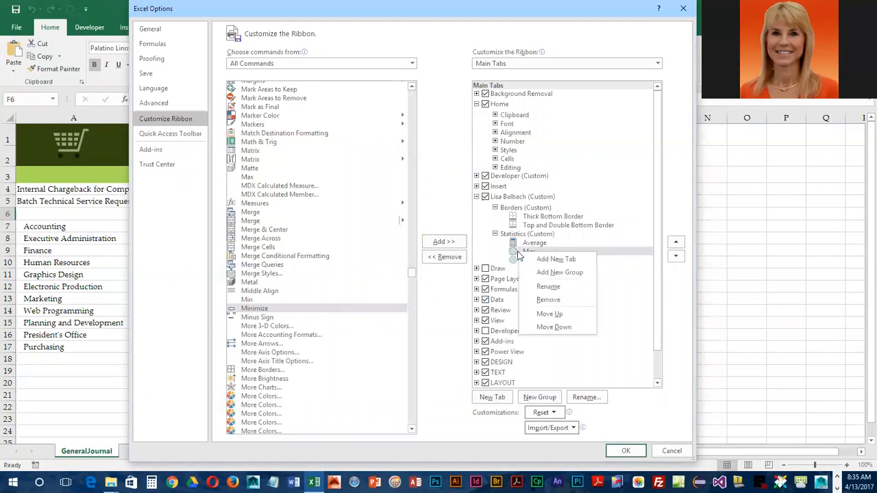
{"action": "left_click", "coordinate": [549, 286]}
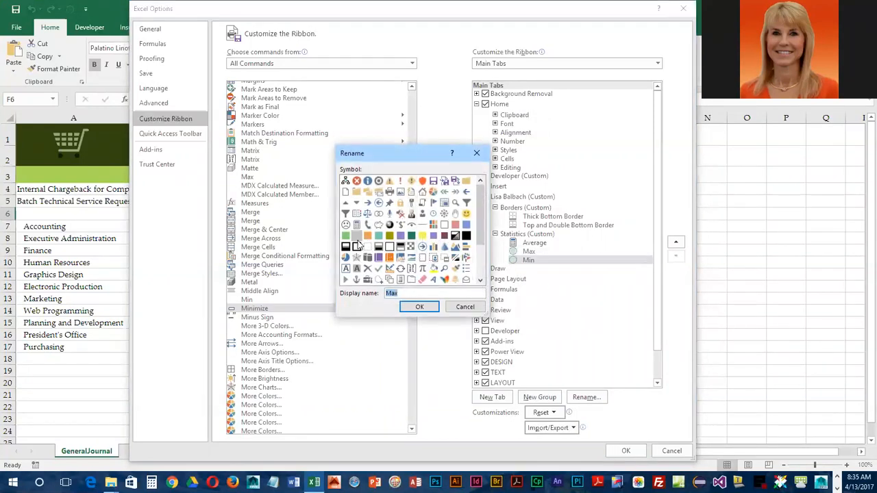
{"action": "left_click", "coordinate": [419, 307]}
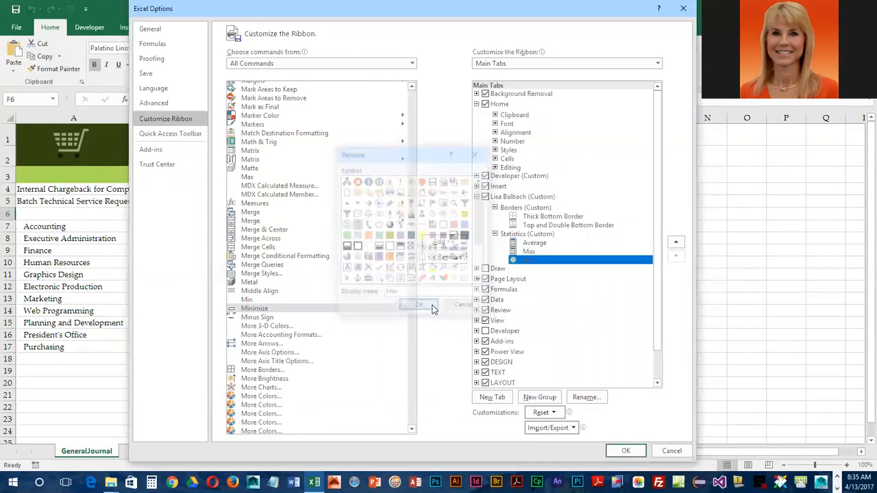
{"action": "right_click", "coordinate": [514, 266]}
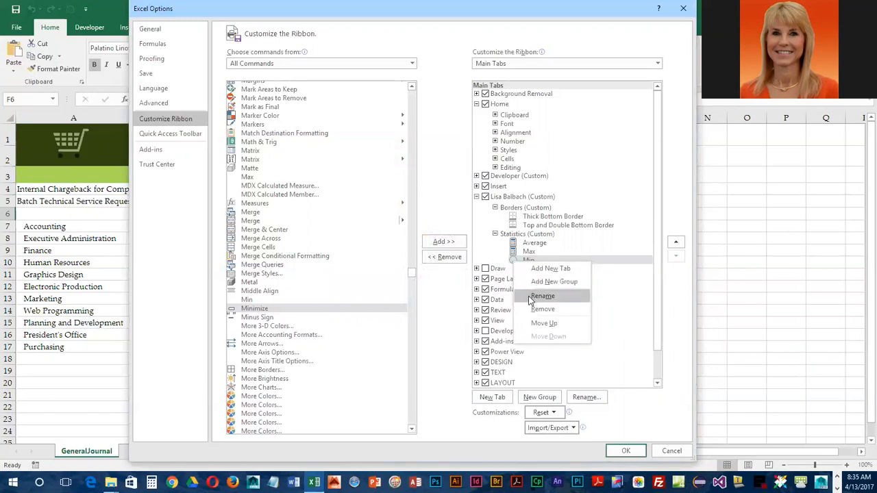
{"action": "left_click", "coordinate": [548, 287]}
{"action": "left_click", "coordinate": [356, 225]}
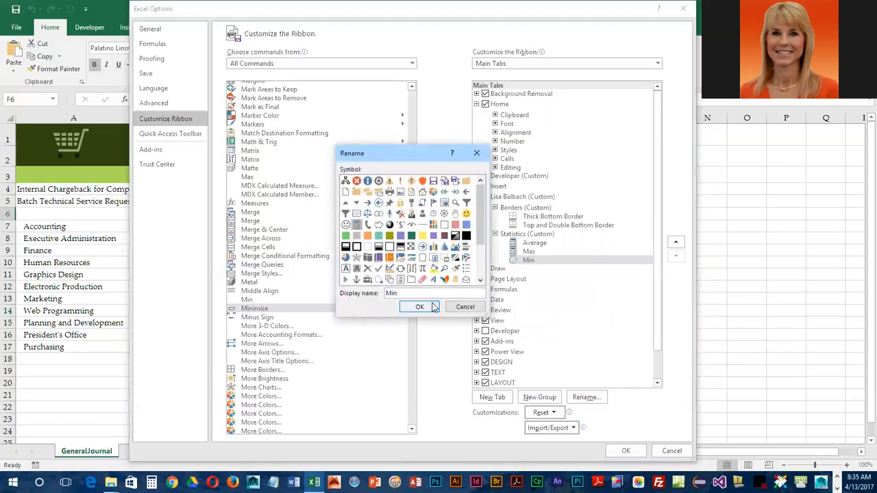
{"action": "left_click", "coordinate": [425, 307]}
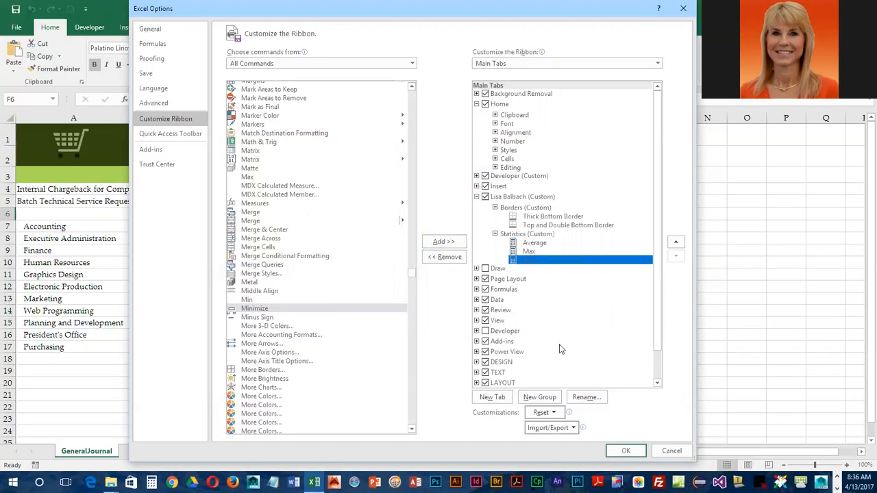
- Save the ribbon changes and display the new custom tab
{"action": "left_click", "coordinate": [626, 451]}
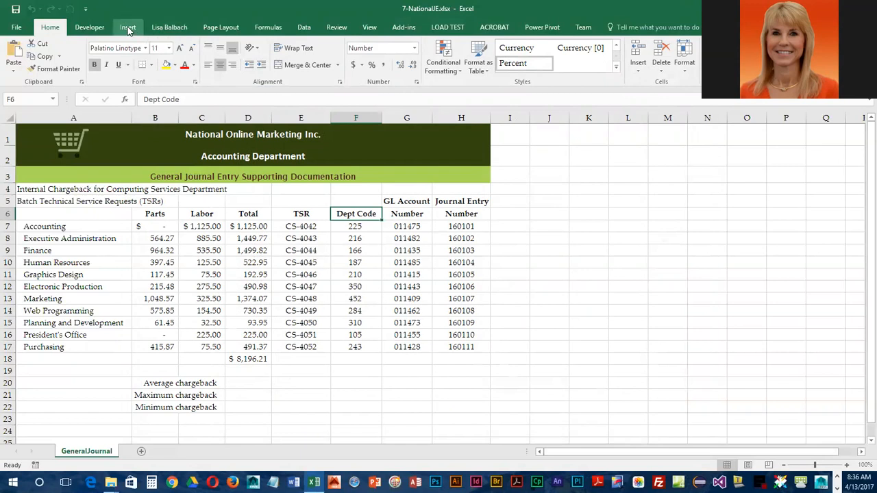
{"action": "left_click", "coordinate": [158, 29]}
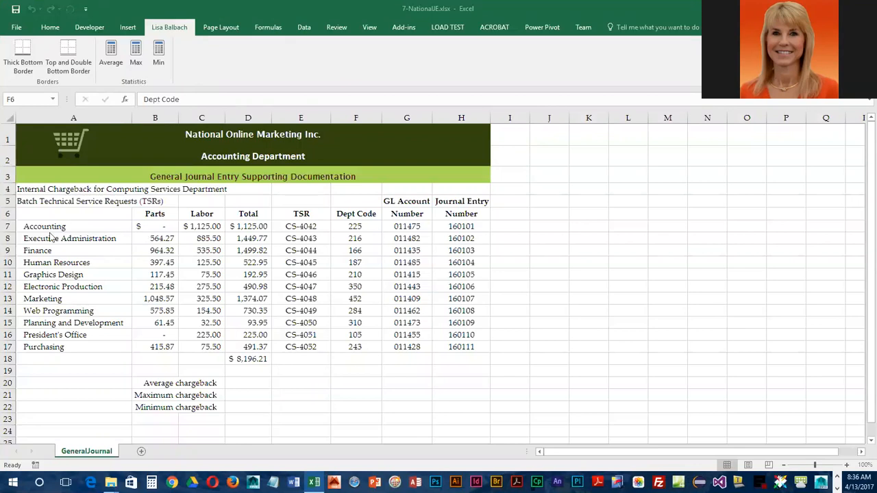
- Give the A3 title and row 6 headings thick bottom borders, and D18 a top-and-double-bottom border
{"action": "left_click", "coordinate": [51, 170]}
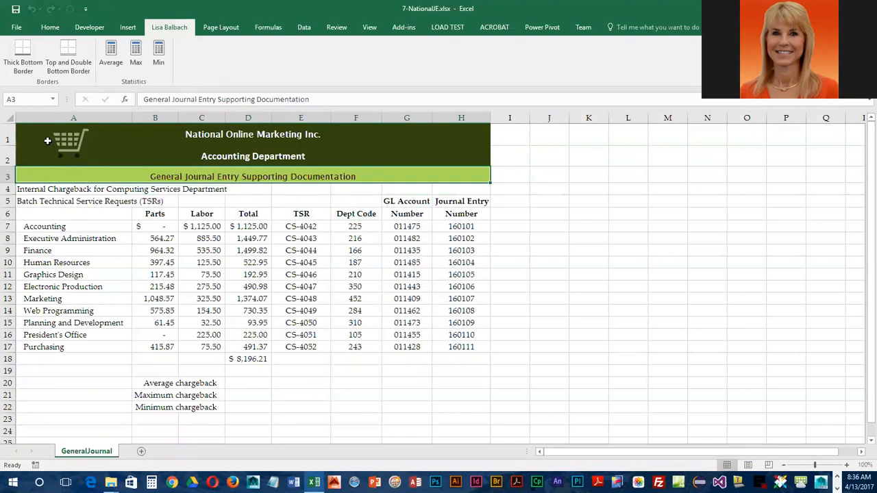
{"action": "left_click", "coordinate": [26, 57]}
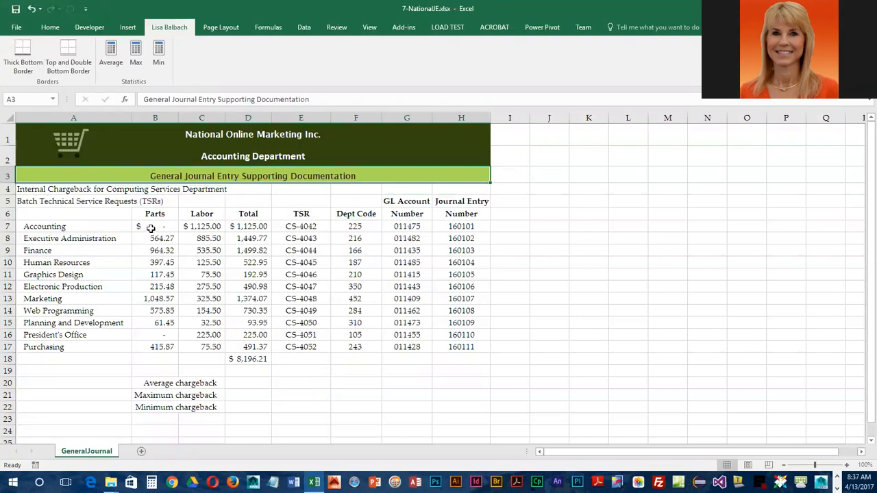
{"action": "left_click_drag", "start_coordinate": [149, 214], "coordinate": [465, 217]}
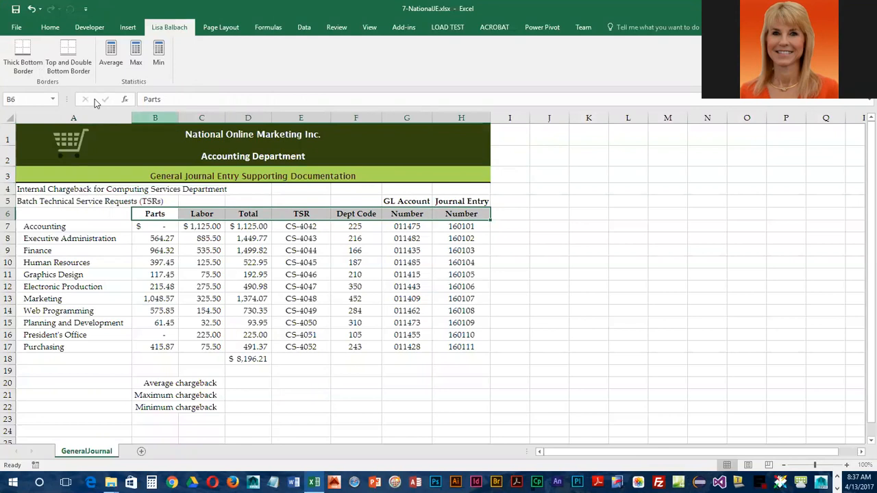
{"action": "left_click", "coordinate": [22, 54]}
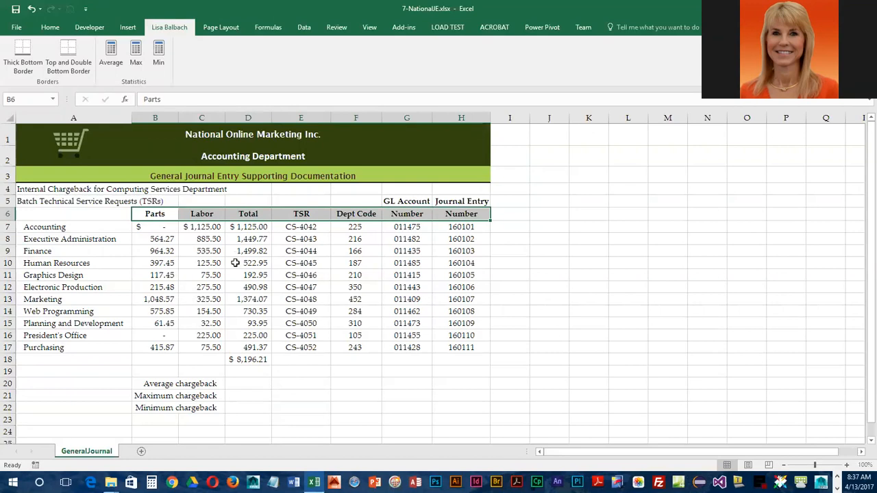
{"action": "left_click", "coordinate": [242, 359]}
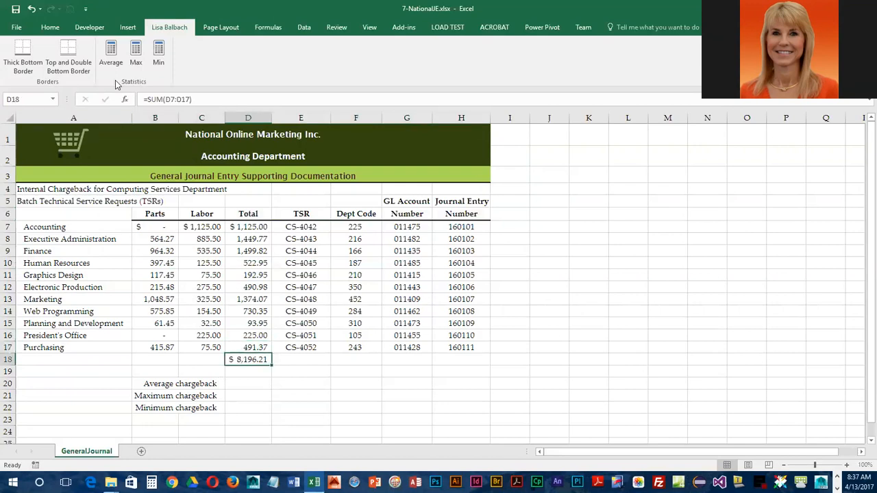
{"action": "left_click", "coordinate": [72, 59]}
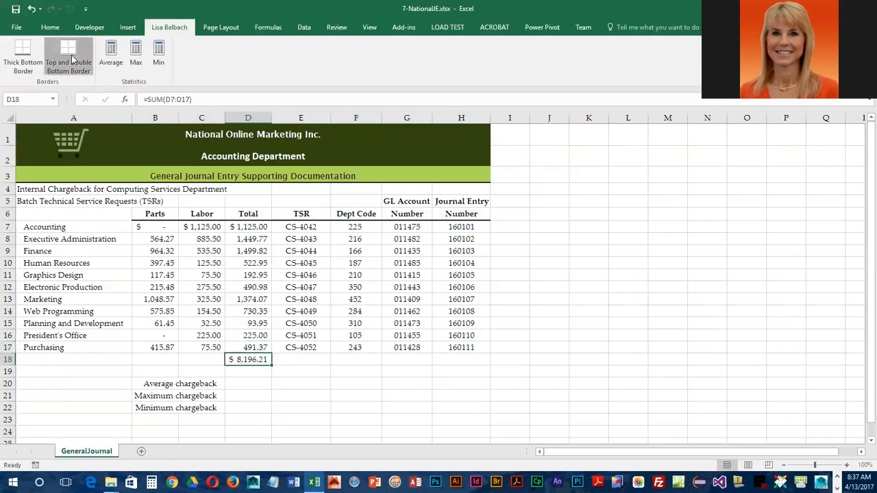
{"action": "left_click", "coordinate": [256, 384]}
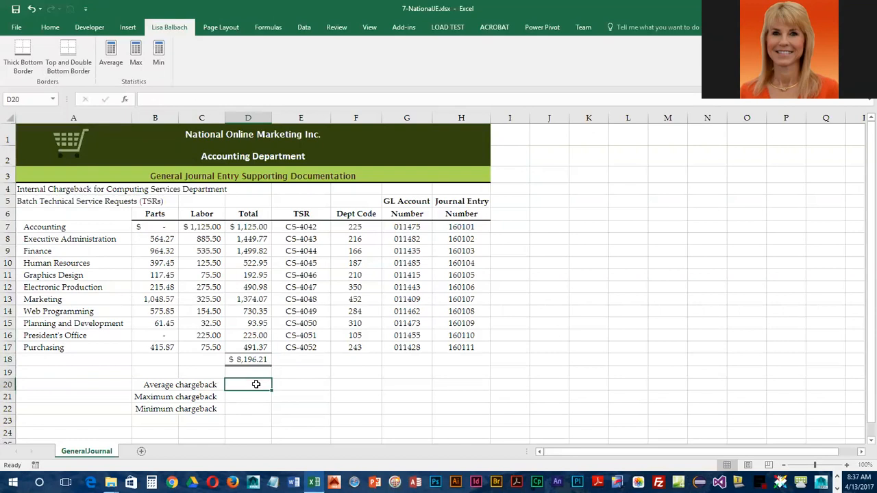
- Use the custom Average, Max and Min buttons on Totals D7:D17 to get $745.11, $1,499.82 and $93.95
{"action": "left_click", "coordinate": [111, 54]}
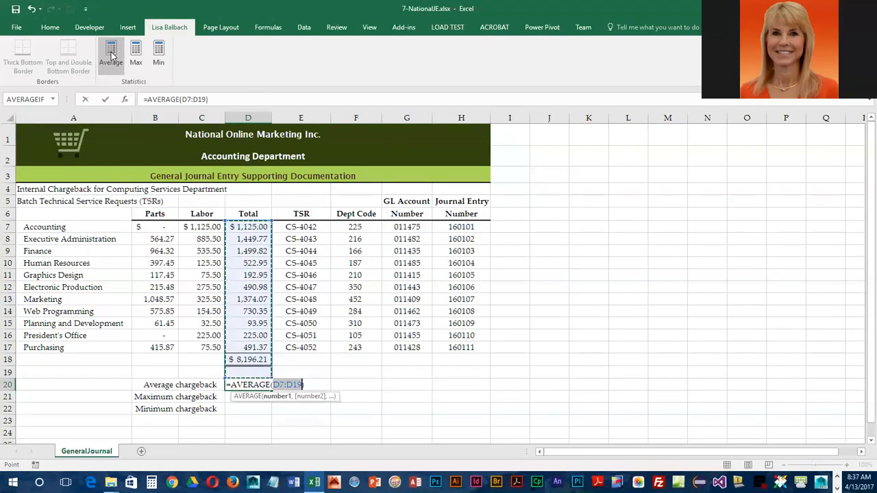
{"action": "left_click", "coordinate": [254, 227]}
{"action": "left_click_drag", "start_coordinate": [257, 239], "coordinate": [261, 348]}
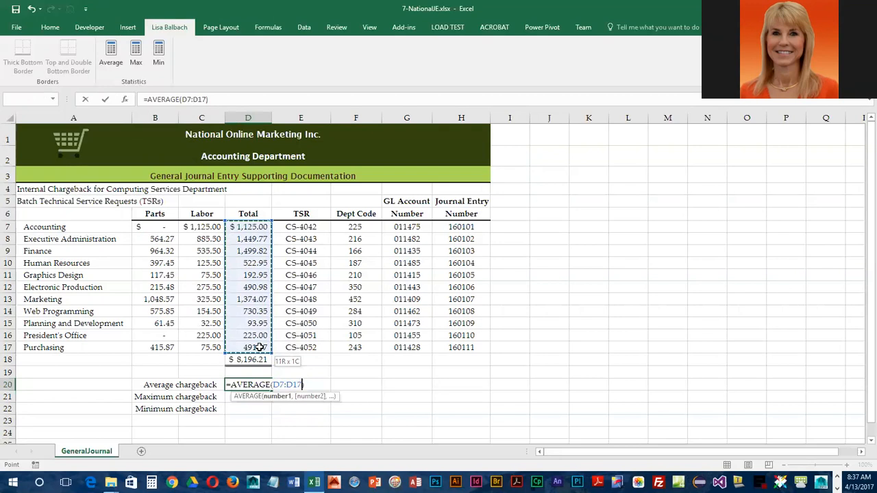
{"action": "left_click_drag", "start_coordinate": [260, 348], "coordinate": [260, 348]}
{"action": "key", "text": "Return"}
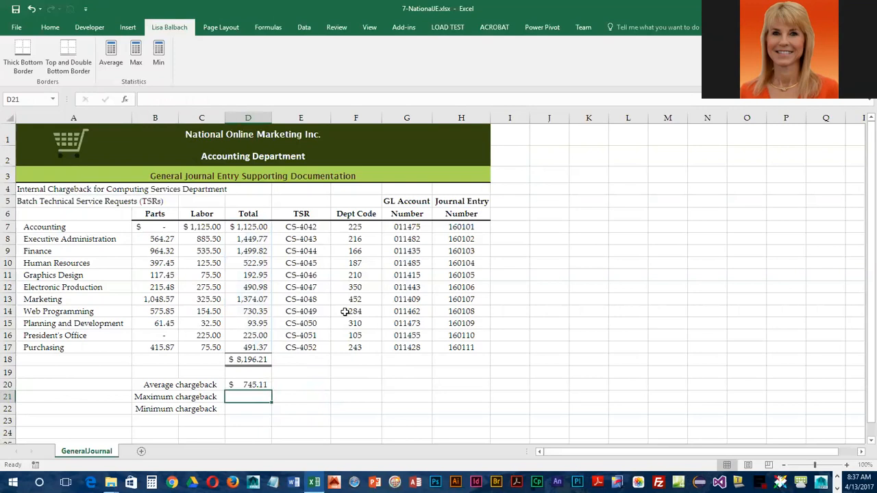
{"action": "left_click", "coordinate": [136, 54]}
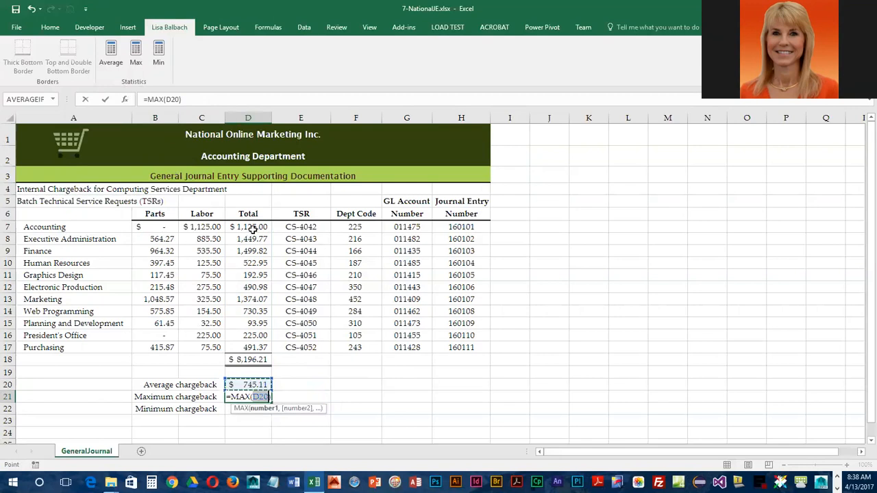
{"action": "left_click_drag", "start_coordinate": [253, 230], "coordinate": [254, 345]}
{"action": "key", "text": "Return"}
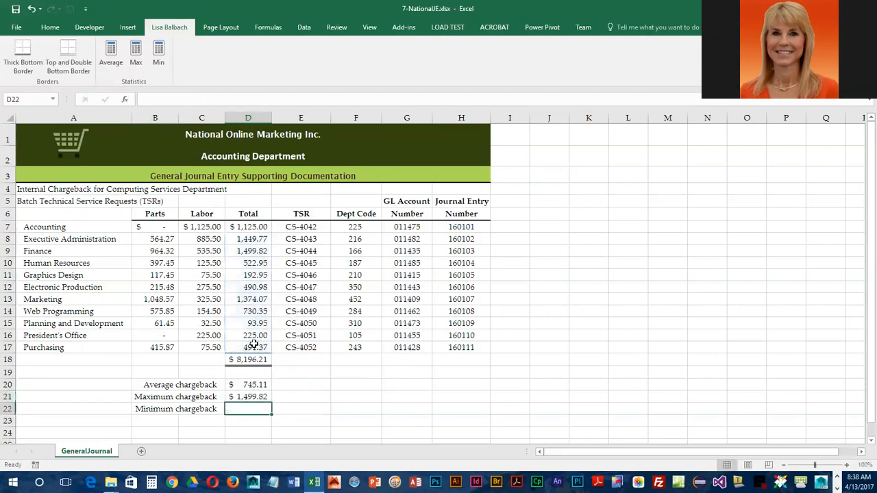
{"action": "left_click", "coordinate": [159, 54]}
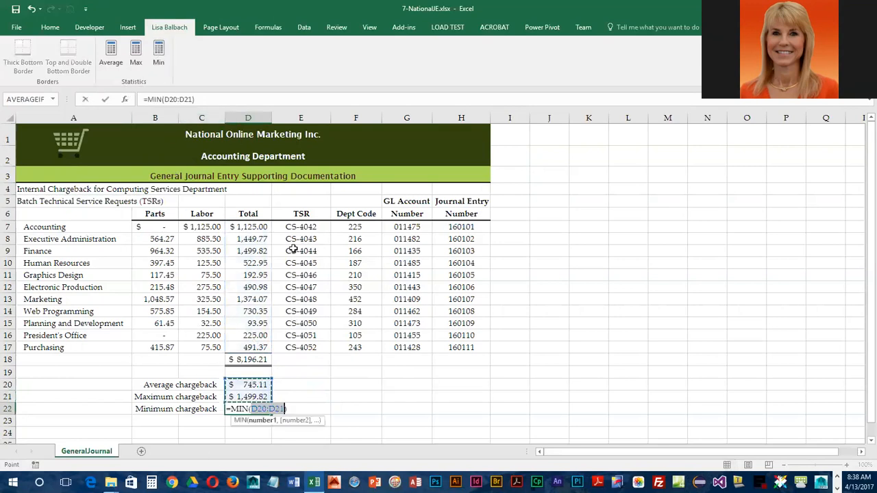
{"action": "left_click_drag", "start_coordinate": [253, 227], "coordinate": [259, 346]}
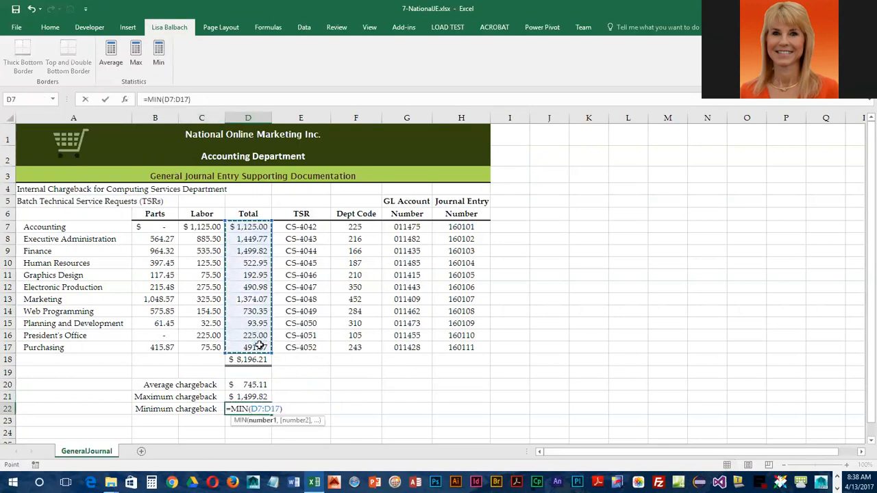
{"action": "key", "text": "Return"}
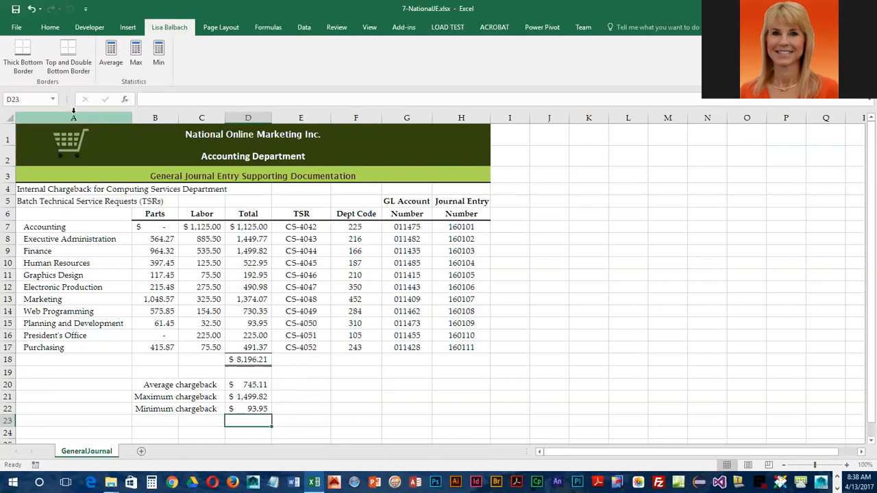
- Save the chargeback workbook and launch Word from the taskbar
{"action": "left_click", "coordinate": [16, 9]}
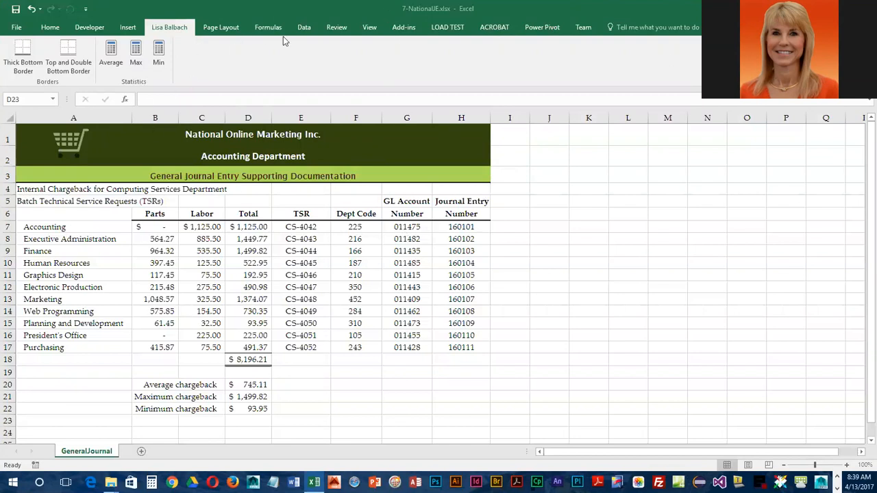
{"action": "left_click", "coordinate": [319, 7]}
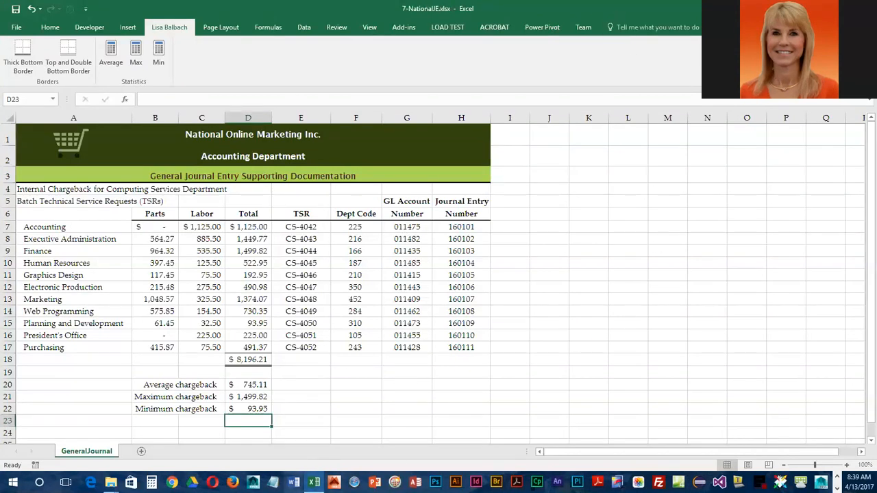
{"action": "left_click", "coordinate": [296, 483]}
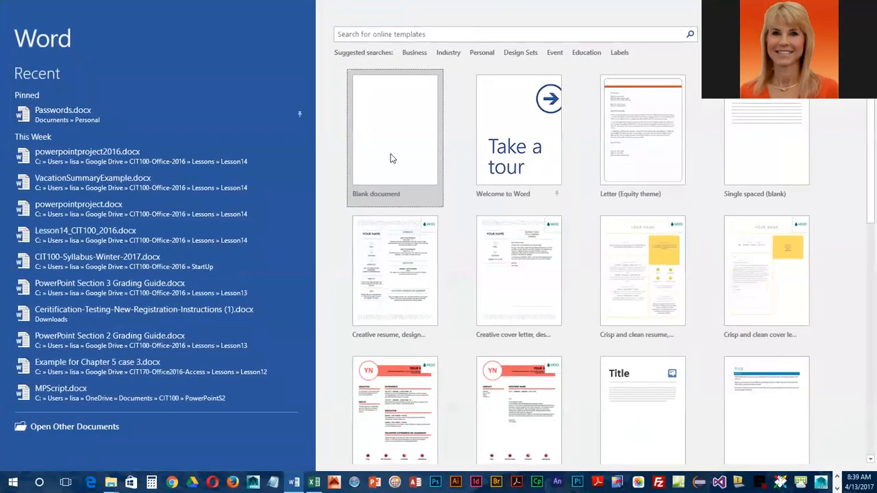
- Create a blank Word document and paste in the Excel worksheet screenshot
{"action": "left_click", "coordinate": [392, 156]}
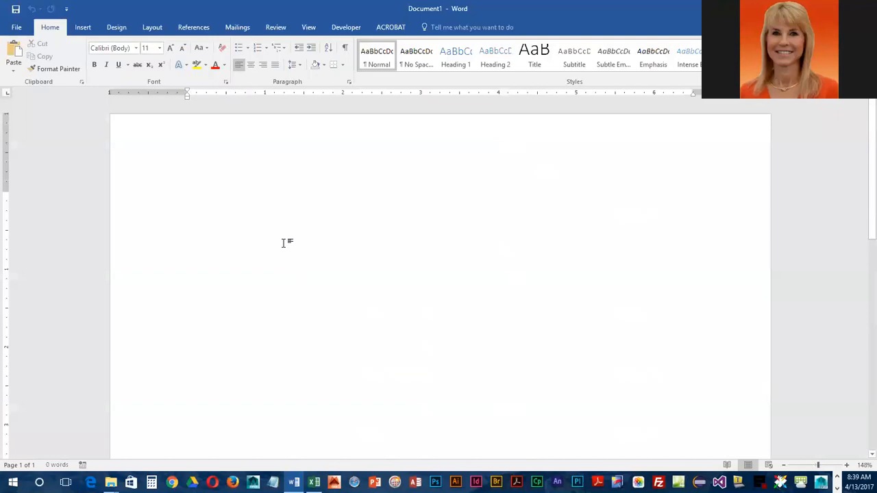
{"action": "left_click", "coordinate": [14, 51]}
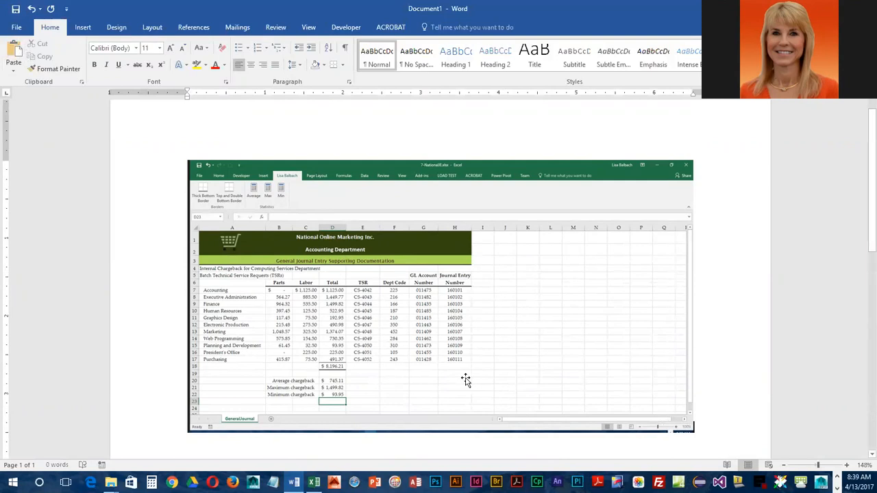
- Save the Word document as 7-NationalJE.docx in the CIT210\EL2C7 folder
{"action": "left_click", "coordinate": [19, 28]}
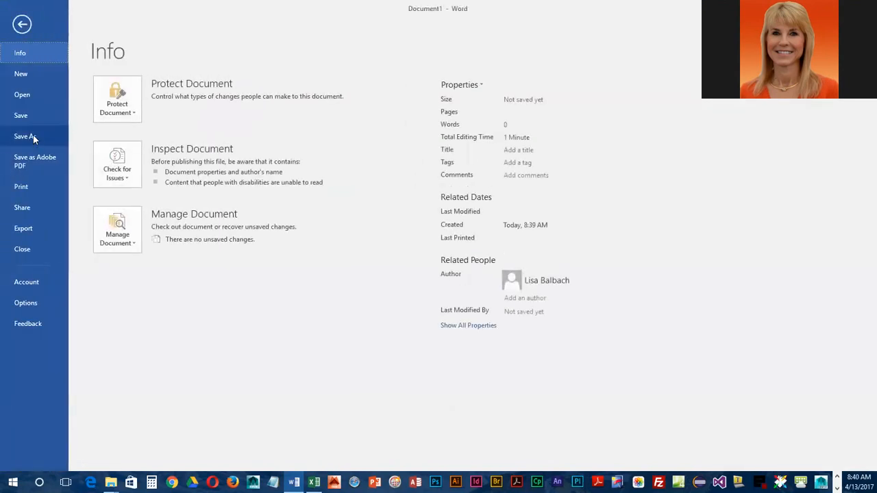
{"action": "left_click", "coordinate": [28, 137]}
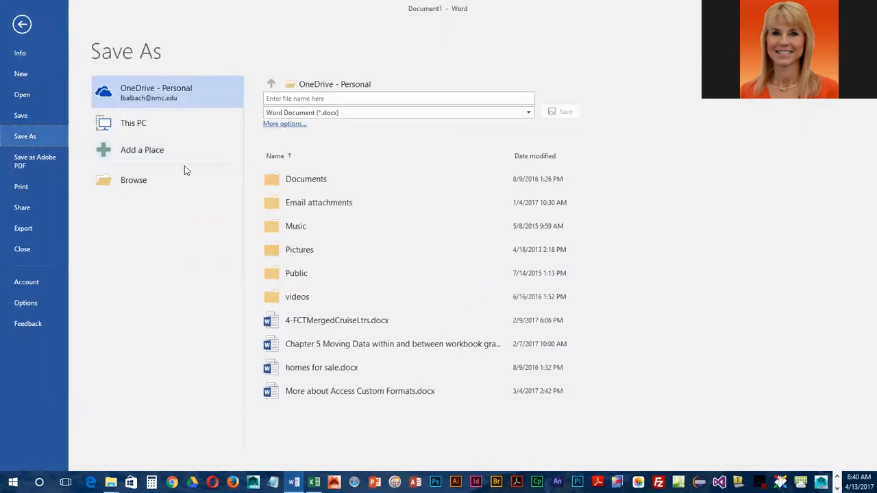
{"action": "left_click", "coordinate": [144, 182]}
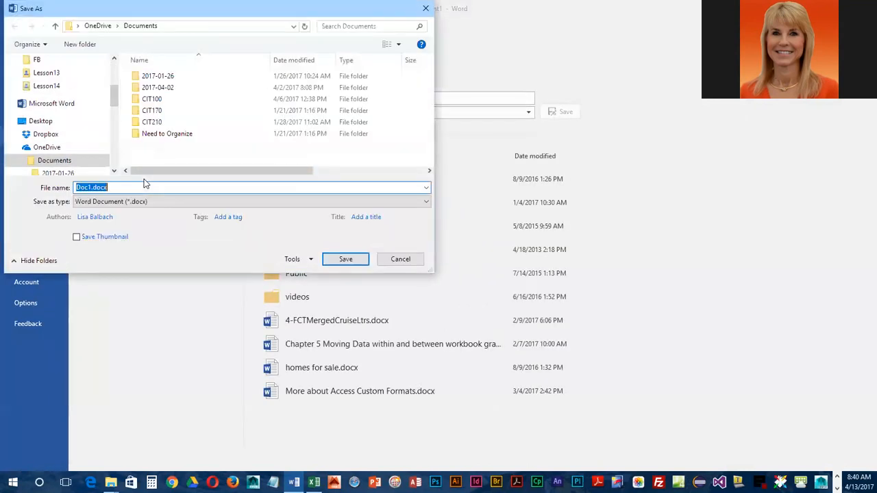
{"action": "double_click", "coordinate": [163, 120]}
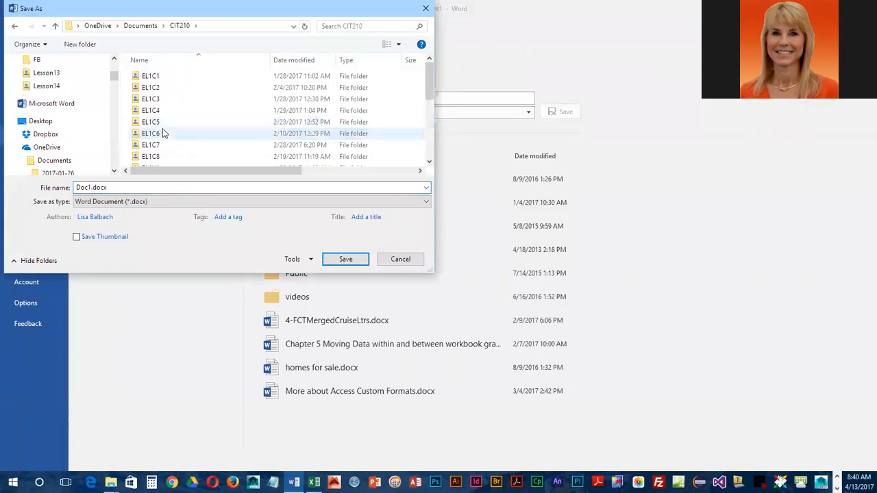
{"action": "scroll", "coordinate": [162, 127], "scroll_direction": "down", "scroll_amount": 4}
{"action": "left_click", "coordinate": [153, 115]}
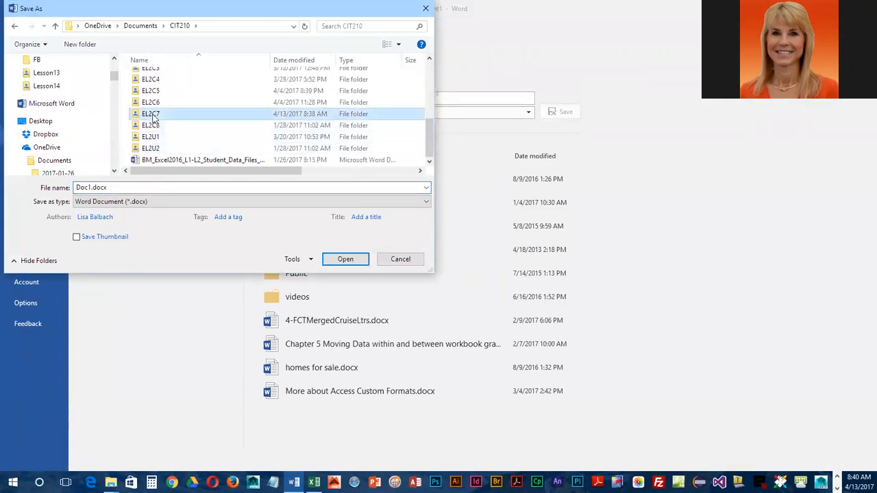
{"action": "double_click", "coordinate": [136, 117]}
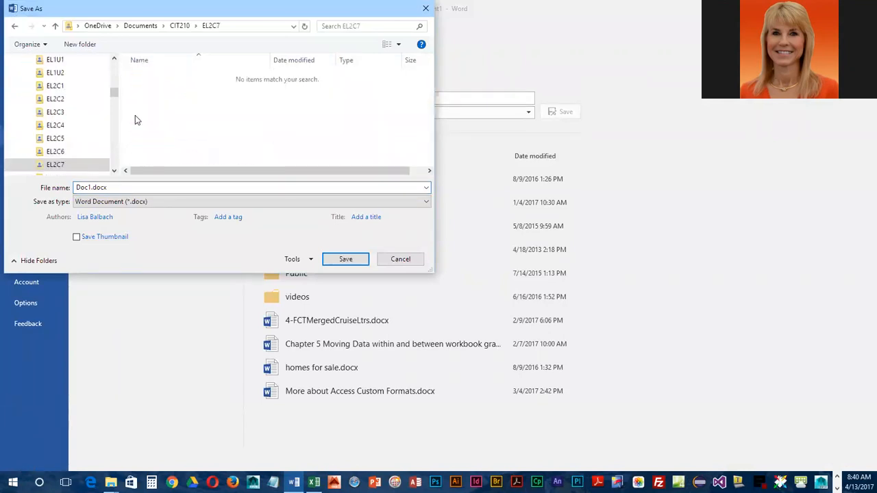
{"action": "left_click", "coordinate": [124, 185]}
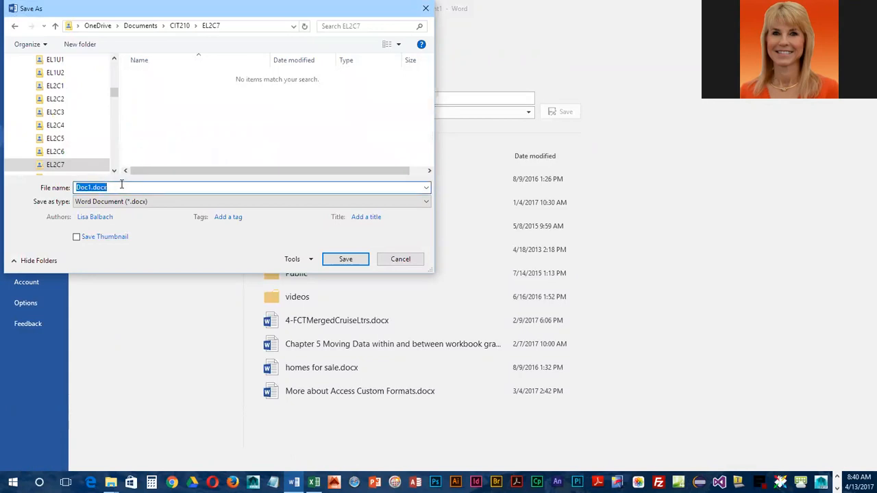
{"action": "type", "text": "7-"}
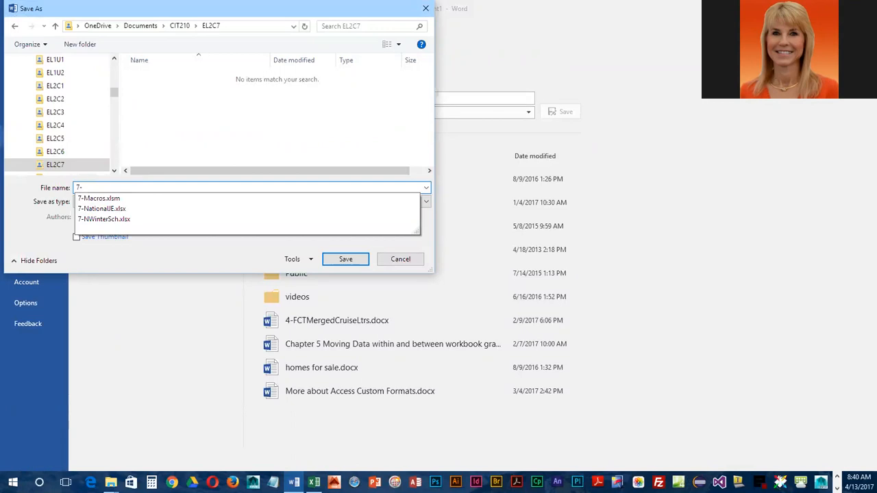
{"action": "type", "text": "NationalJE"}
{"action": "left_click", "coordinate": [342, 260]}
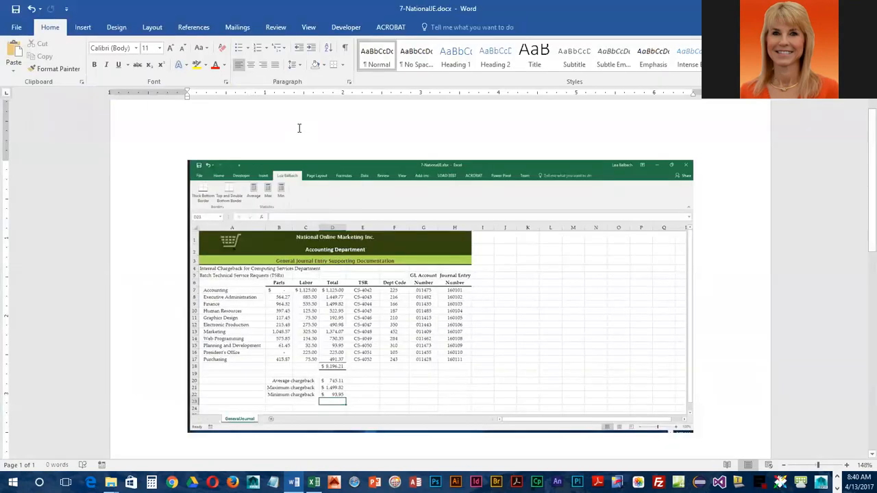